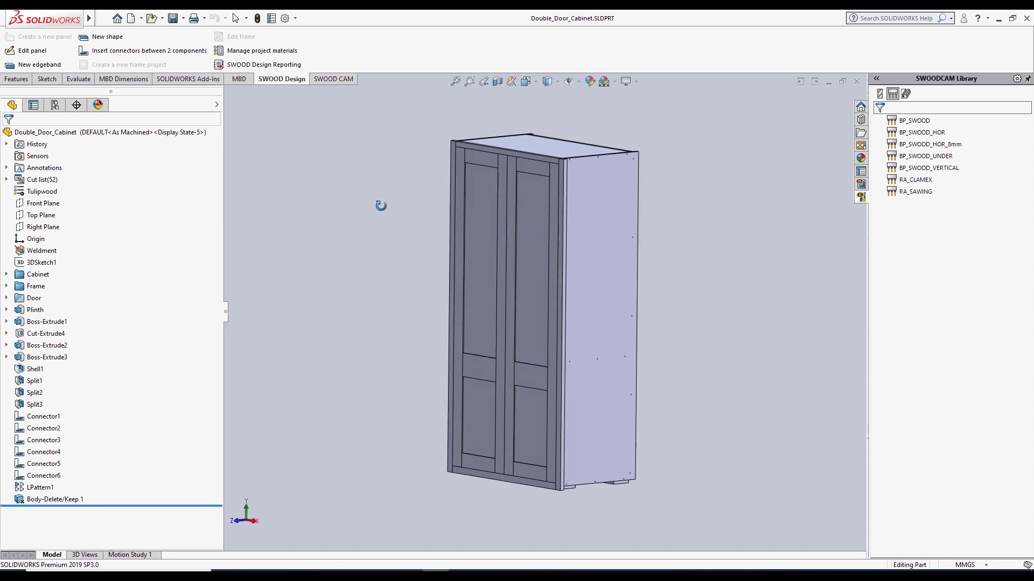
Hide the cabinet's back panel and inspect the shelves, drawer boxes and holes inside the carcass.
drag(381, 205, 275, 223)
key(Escape)
click(575, 247)
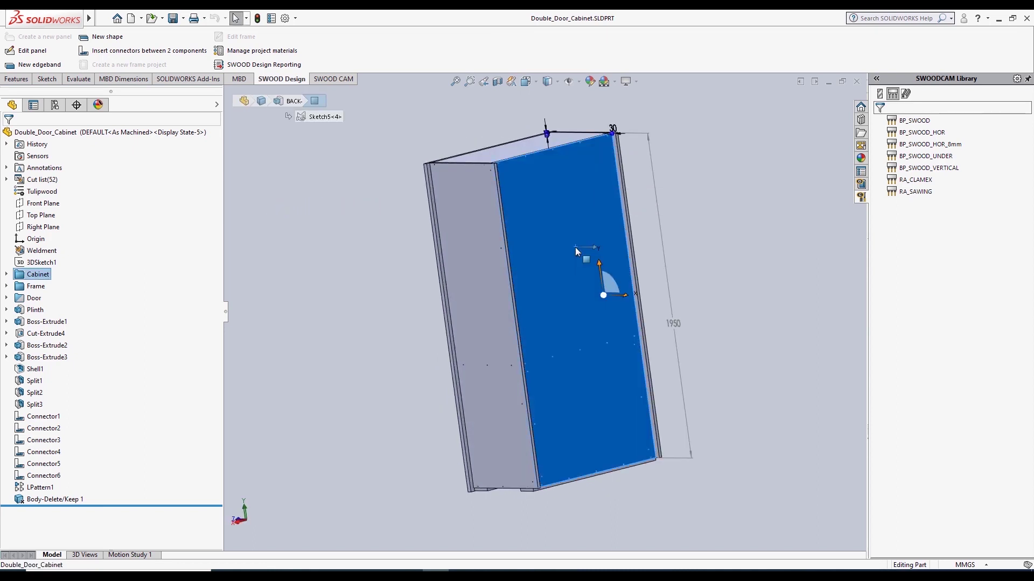
click(760, 207)
key(Tab)
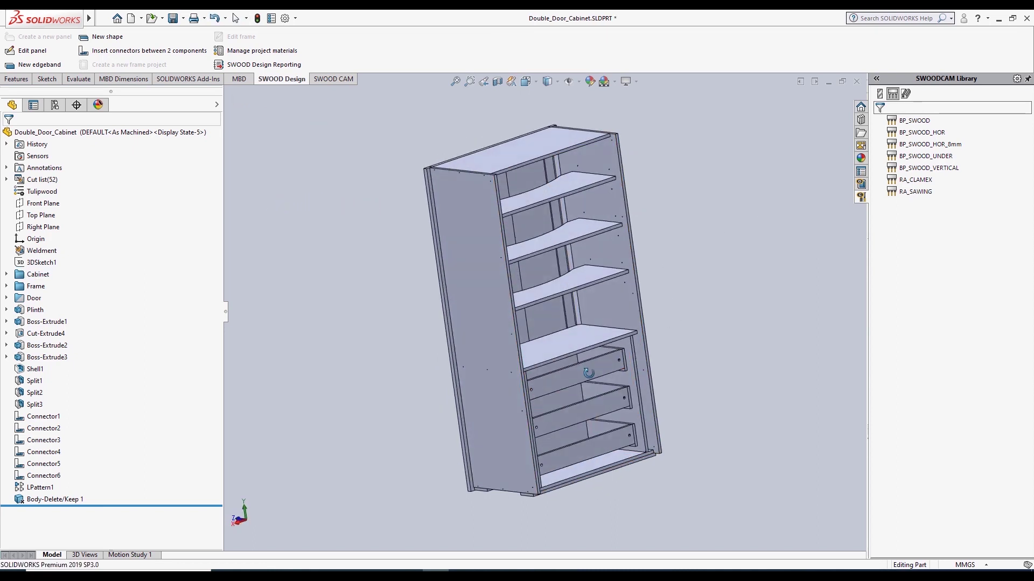
scroll(603, 358, down, 8)
scroll(593, 335, down, 3)
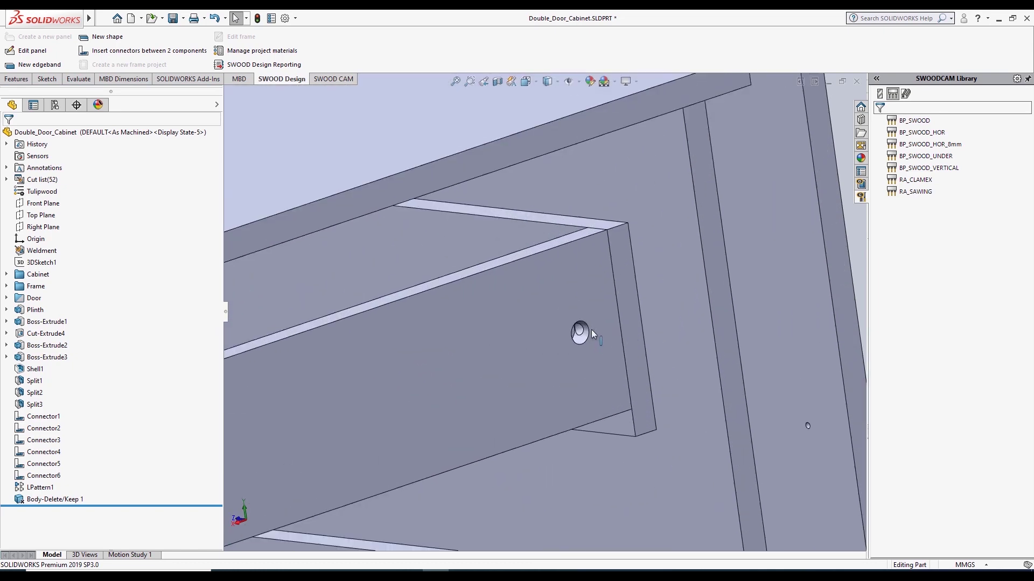
scroll(592, 333, up, 5)
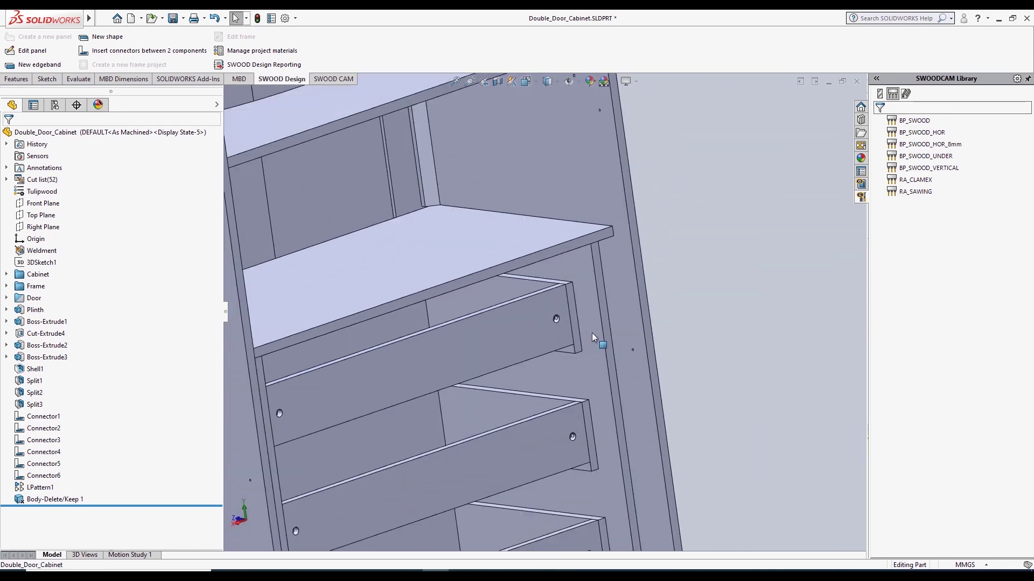
middle_drag(592, 333, 654, 293)
scroll(649, 290, up, 1)
key(f)
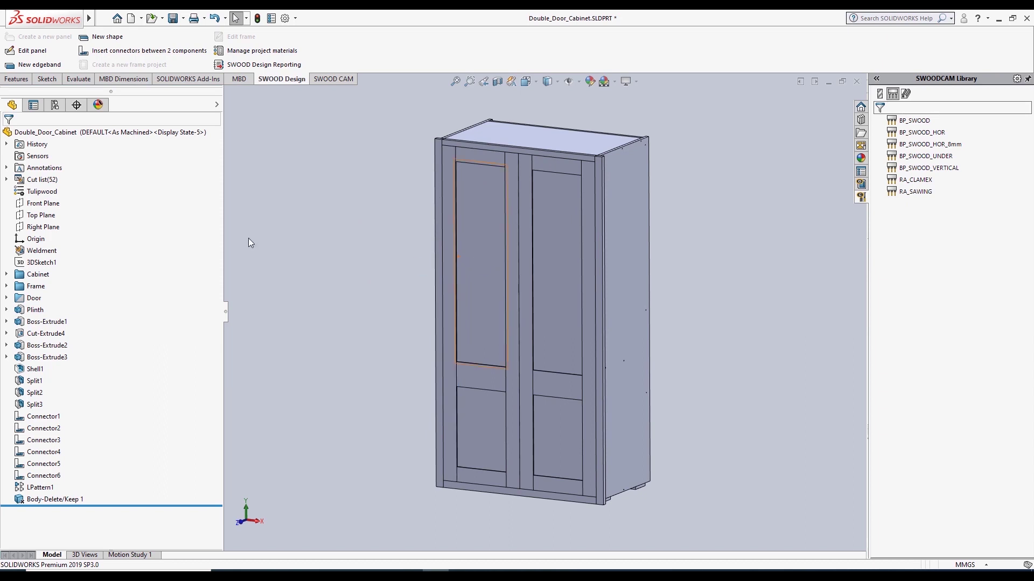
right_click(52, 183)
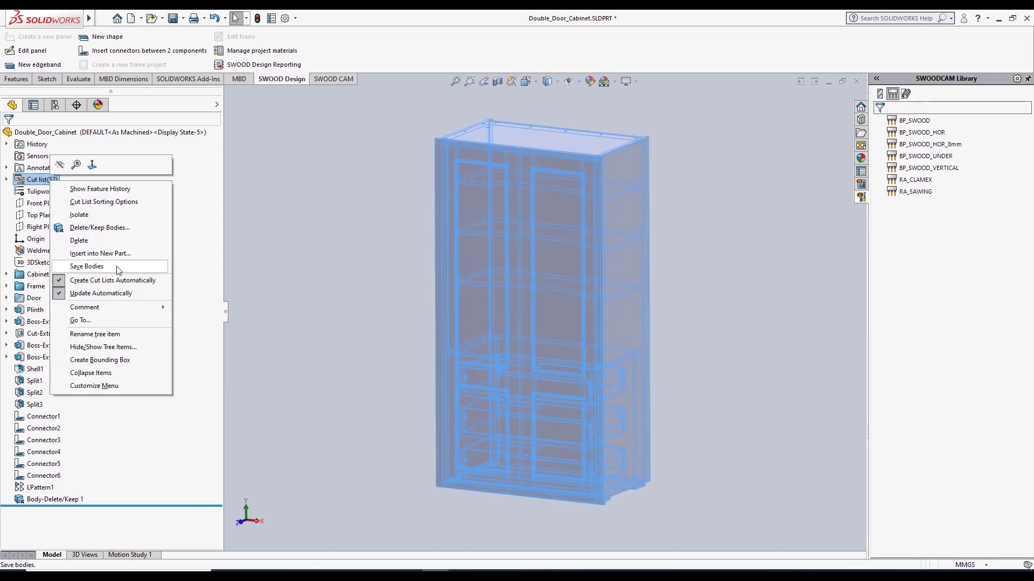
click(337, 273)
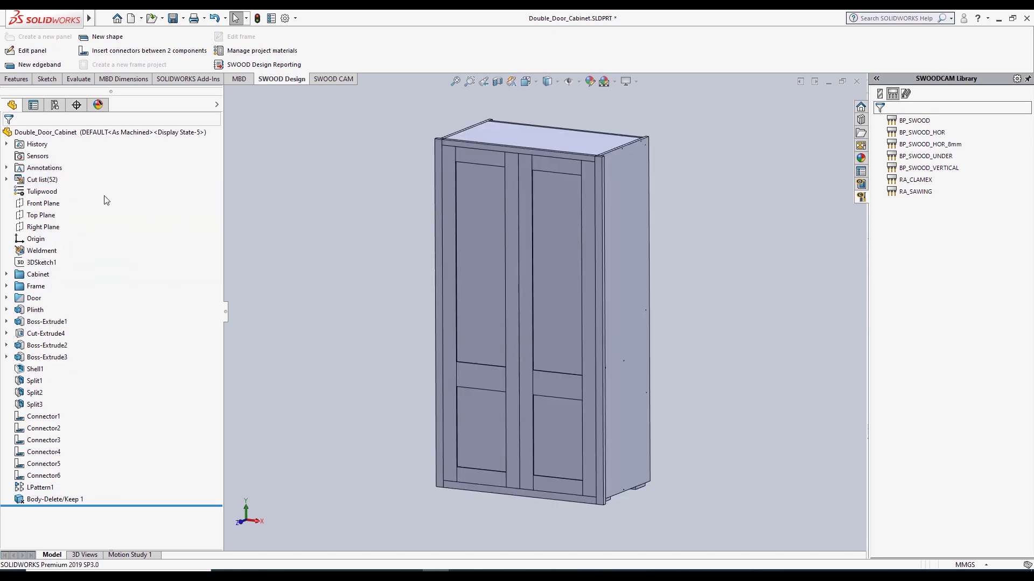
right_click(54, 183)
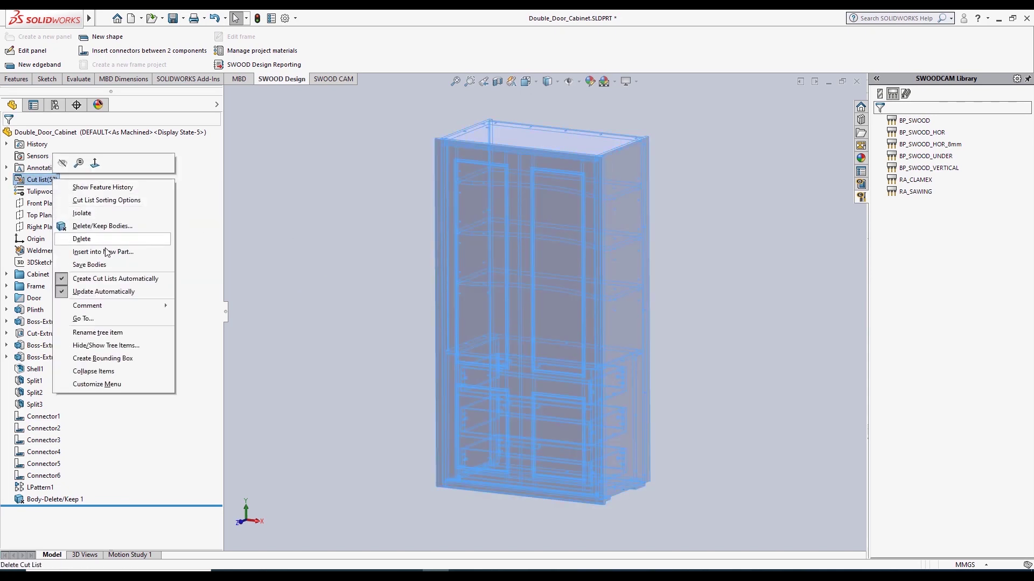
click(110, 267)
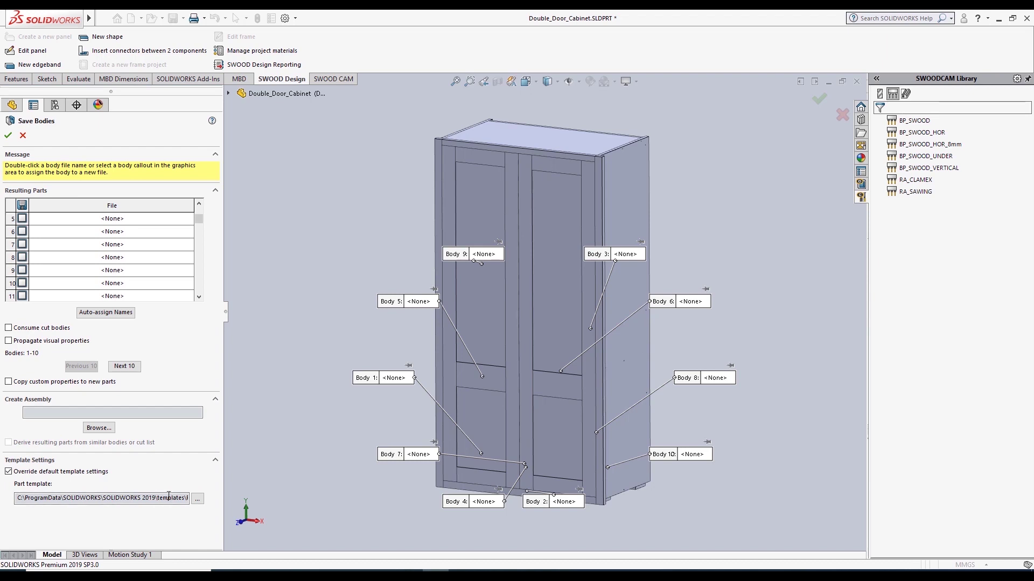
click(23, 136)
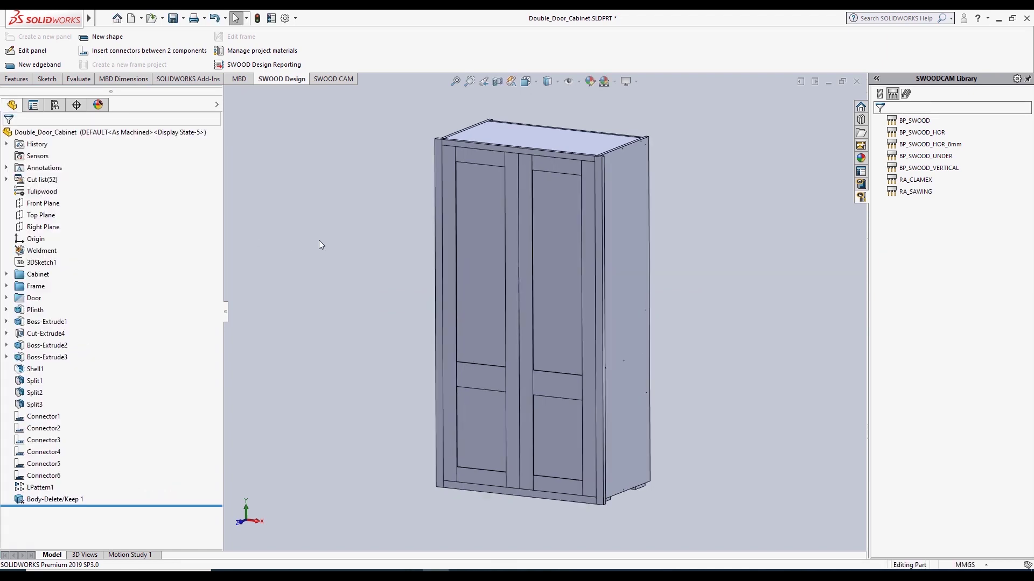
Create a part from the PartZ template to examine its preset SWOOD CAM origins and machining operations, and close it.
click(132, 19)
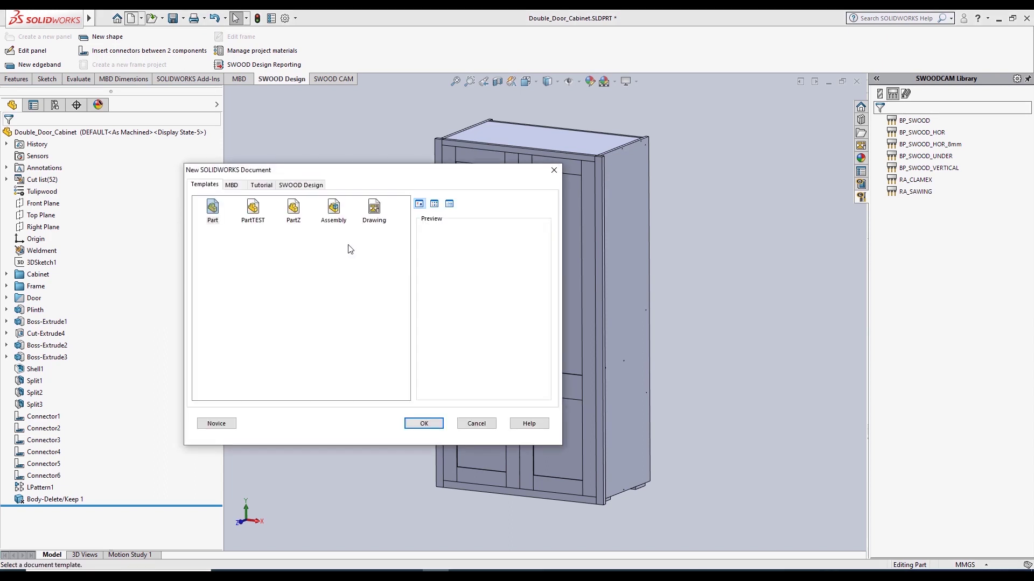
double_click(295, 221)
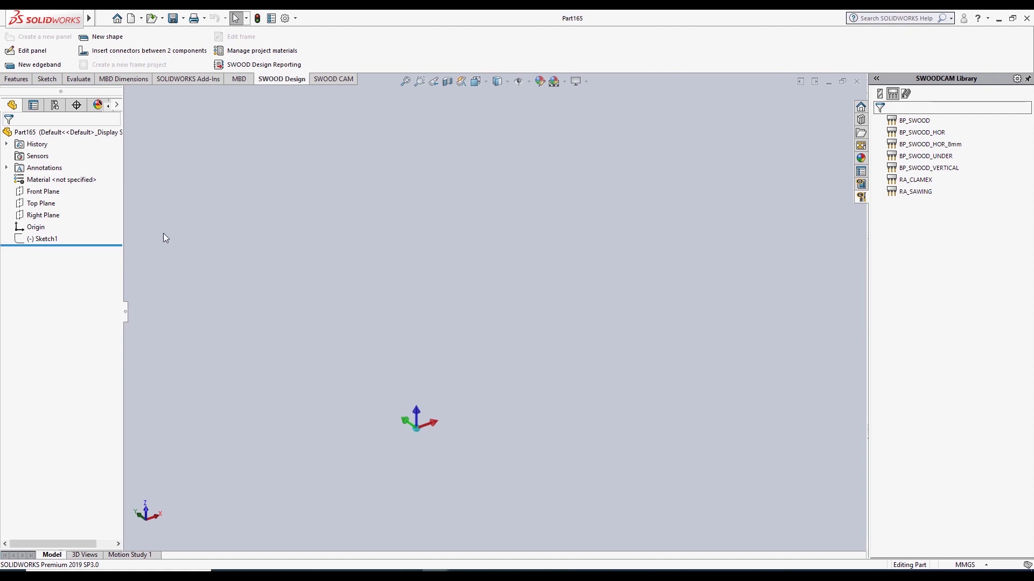
click(117, 105)
click(98, 106)
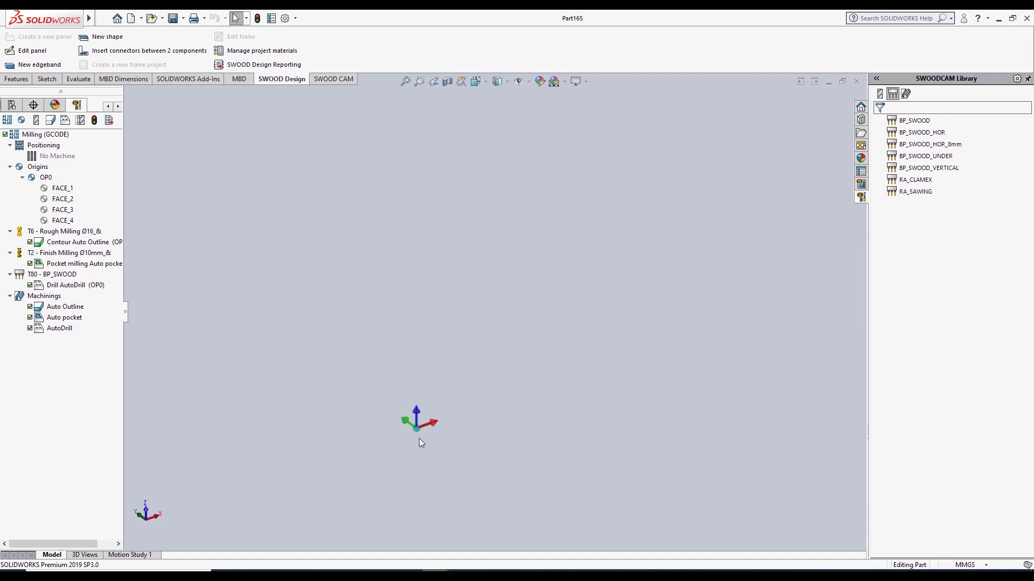
click(857, 81)
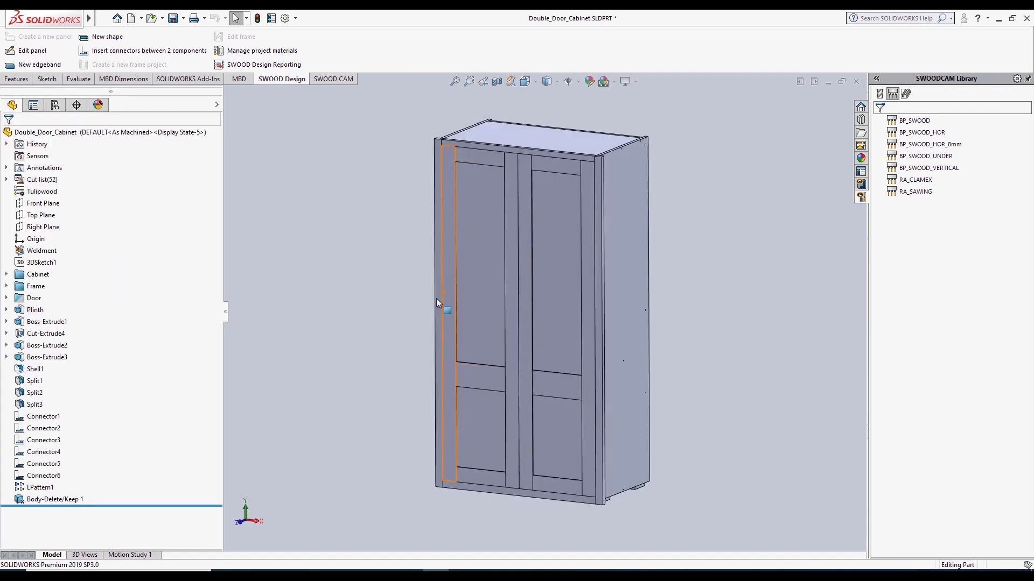
Start Save Bodies for the cabinet's cut list and choose PartZ as the part template.
right_click(42, 180)
click(75, 266)
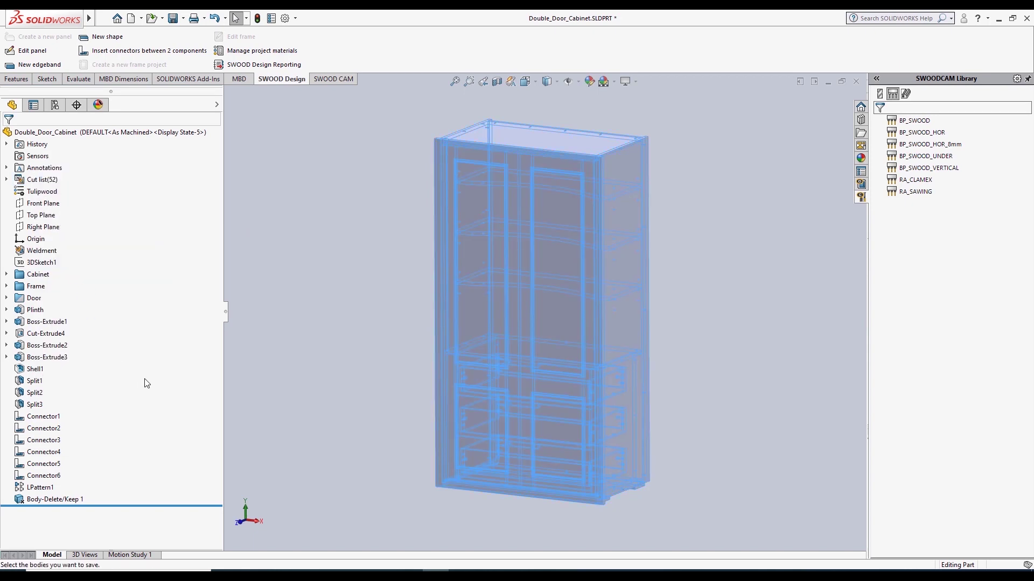
click(197, 499)
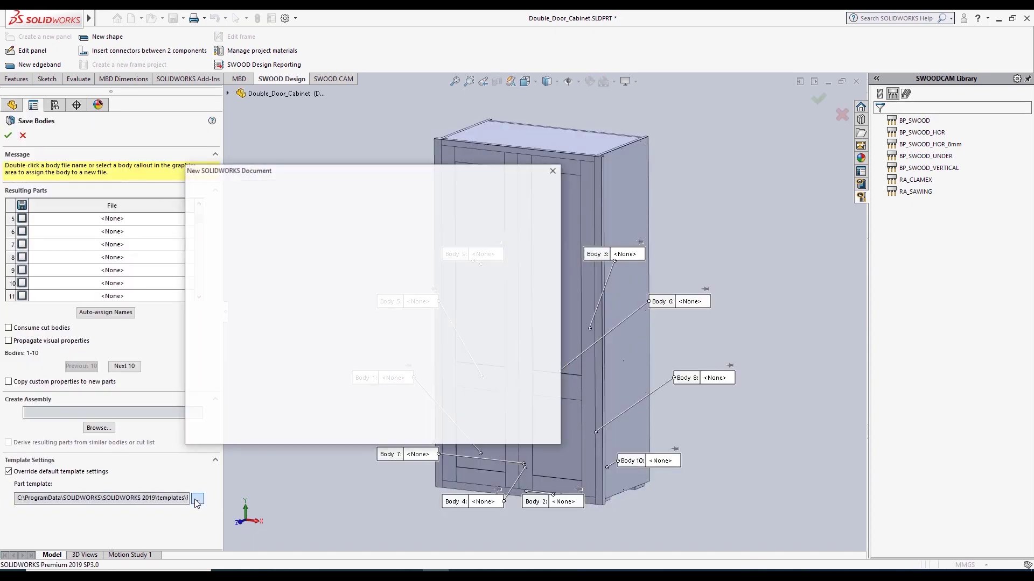
double_click(293, 210)
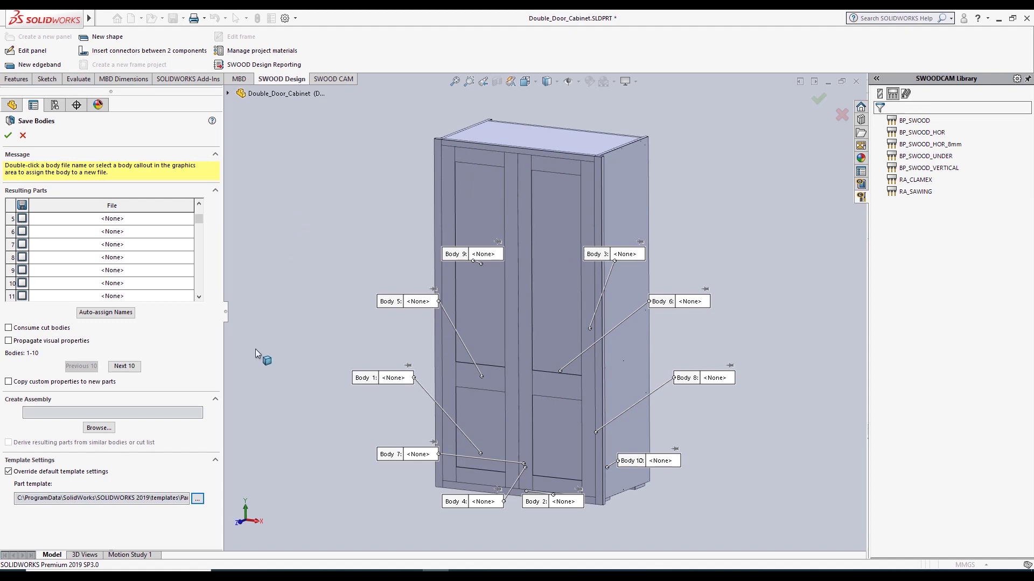
Set the created assembly to be saved as Panel Macro Example in the Panel Orientation Macro folder on drive D.
click(106, 428)
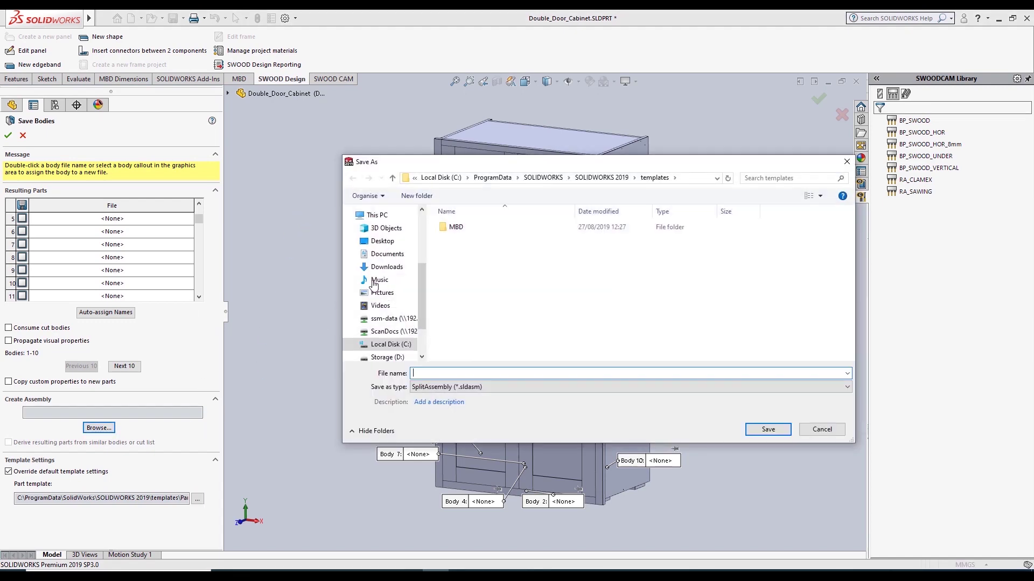
drag(422, 267, 421, 313)
click(391, 303)
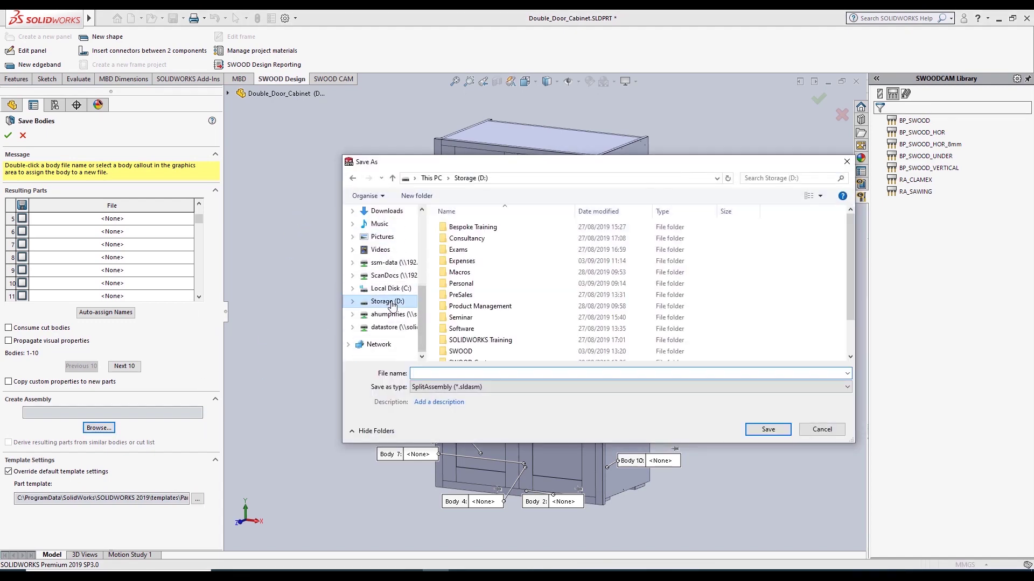
scroll(378, 252, up, 3)
scroll(378, 252, up, 2)
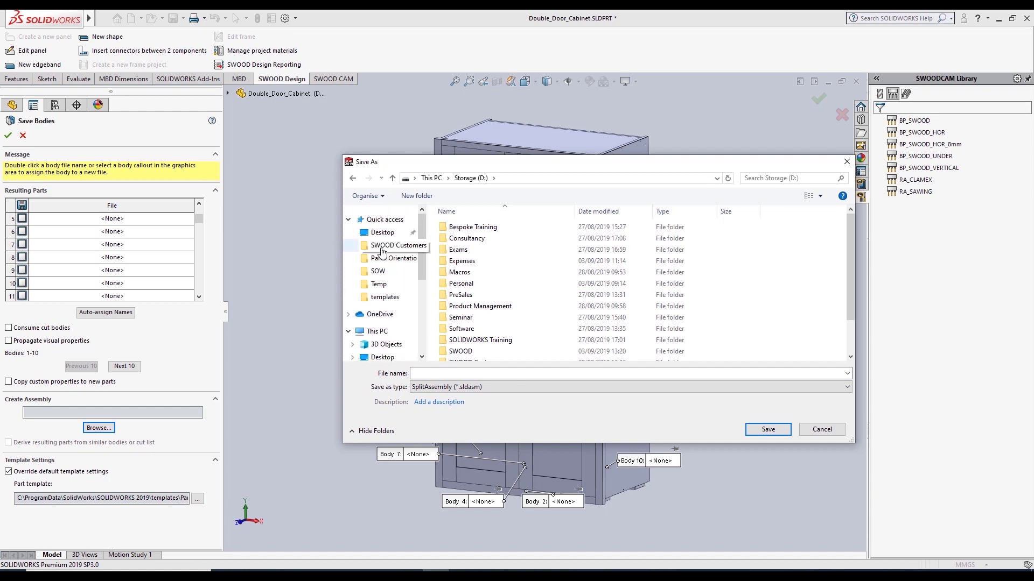
click(390, 257)
click(423, 373)
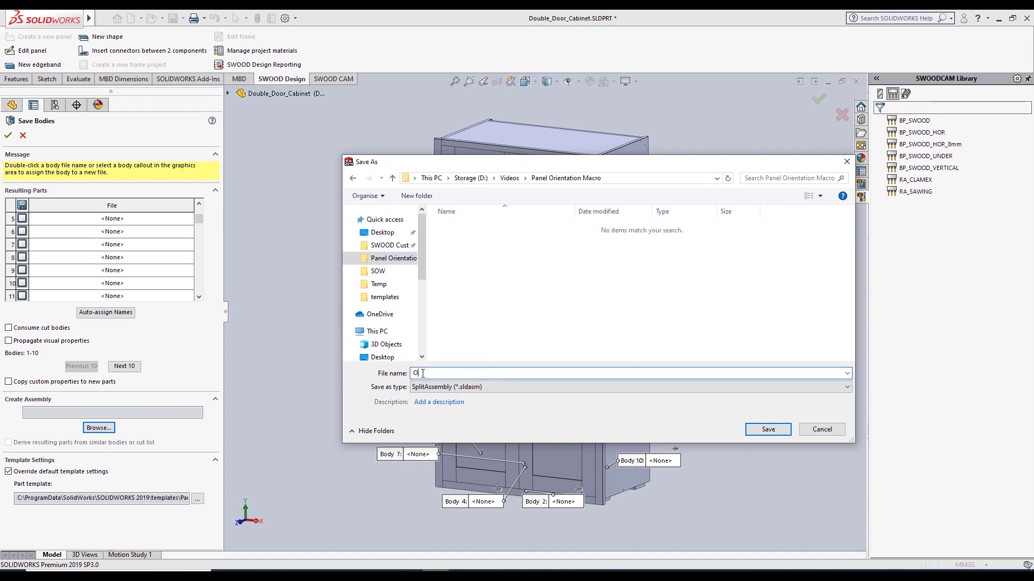
key(BackSpace)
key(Return)
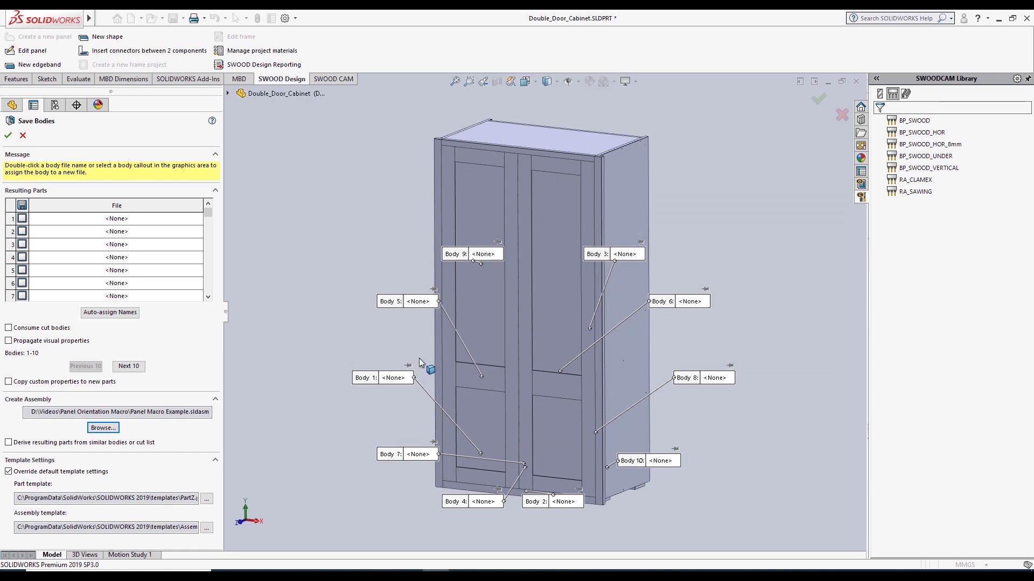
Auto-assign file names to all the cabinet's bodies, review the list and save them as separate parts.
click(123, 316)
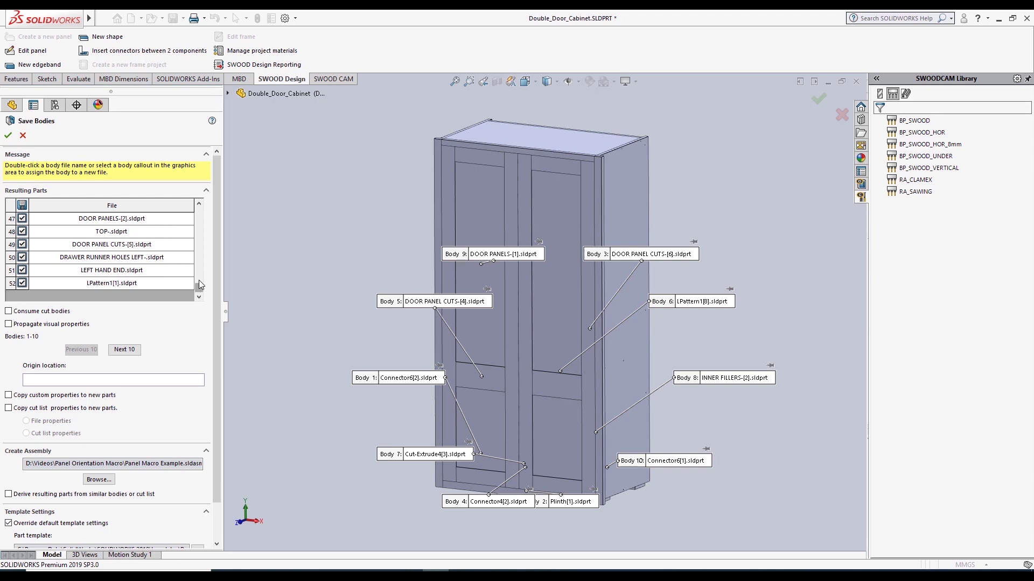
drag(199, 285, 196, 207)
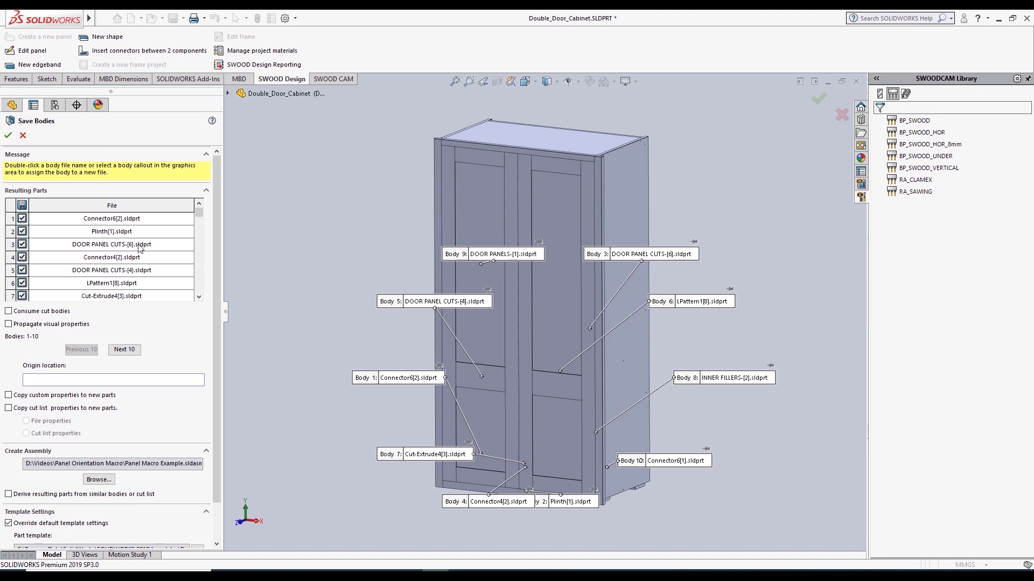
click(7, 135)
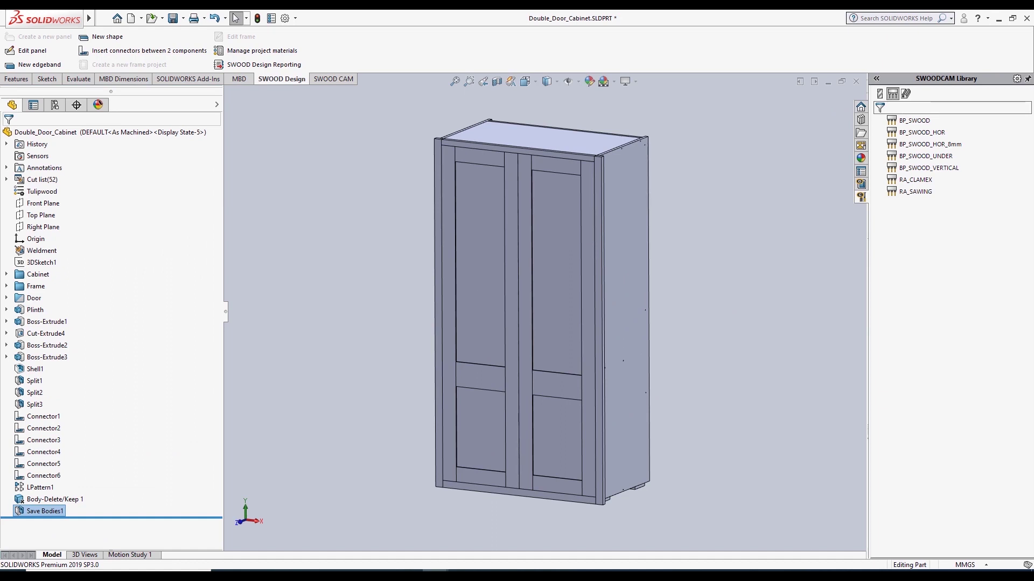
Compare the generated Panel Macro Example assembly with the source cabinet, examining the right end panel's orientation against the axes.
click(703, 281)
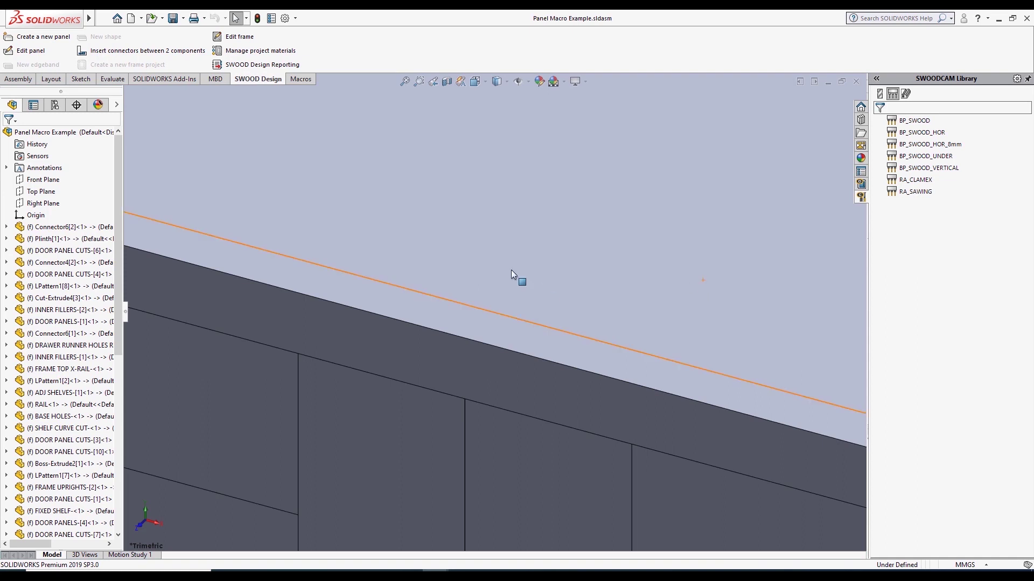
key(f)
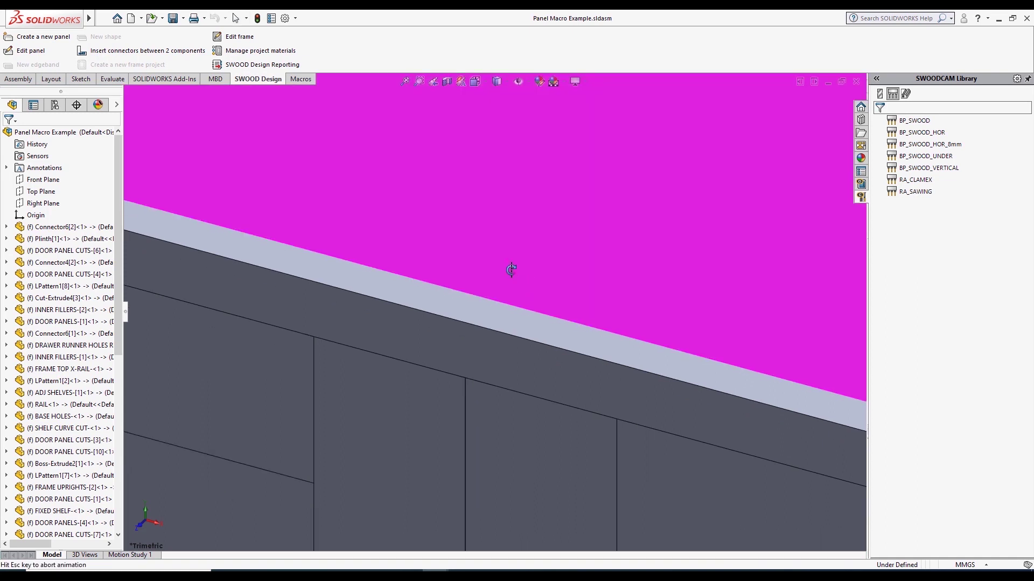
middle_drag(651, 303, 629, 292)
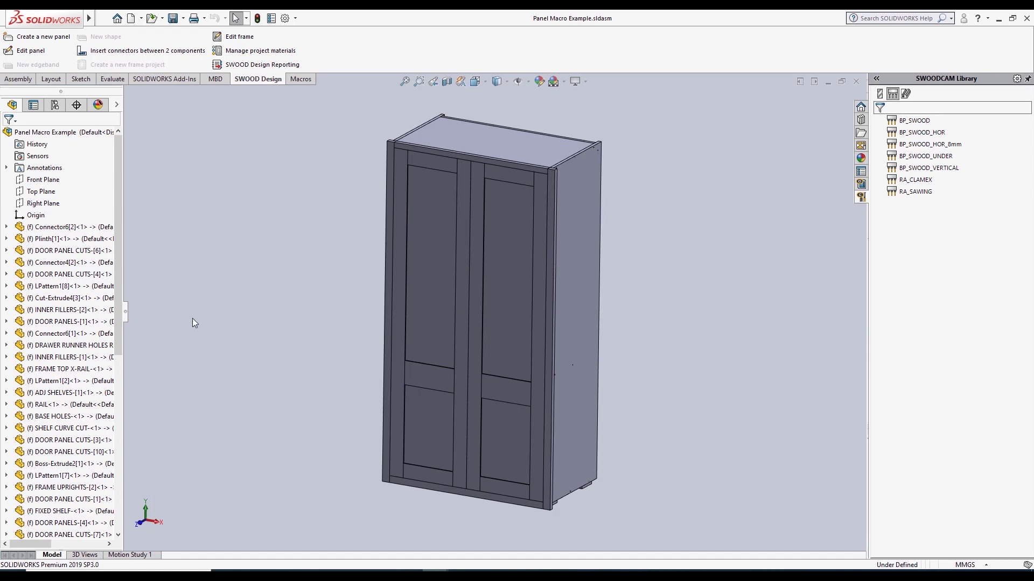
key(ctrl+Tab)
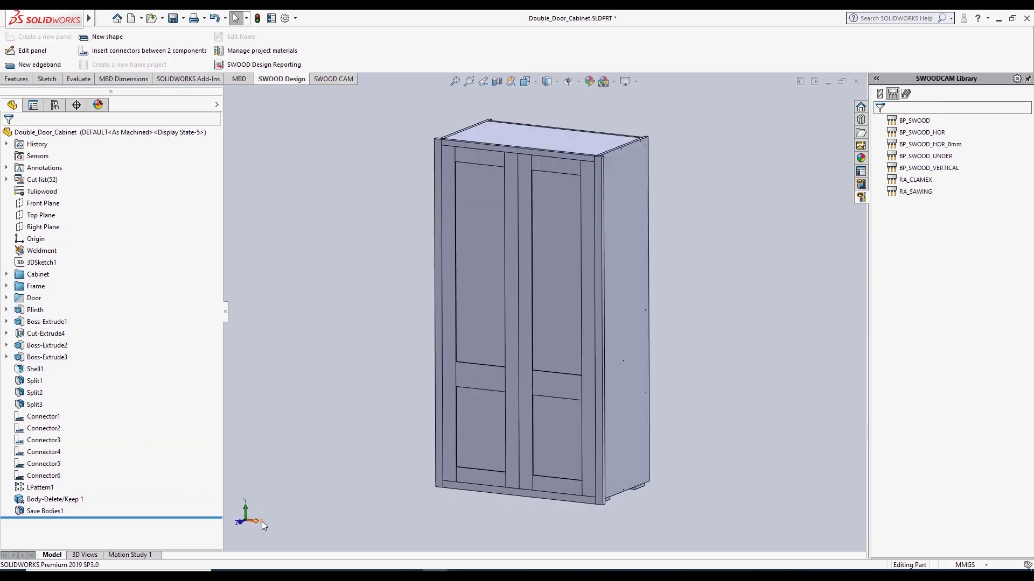
middle_drag(393, 428, 386, 432)
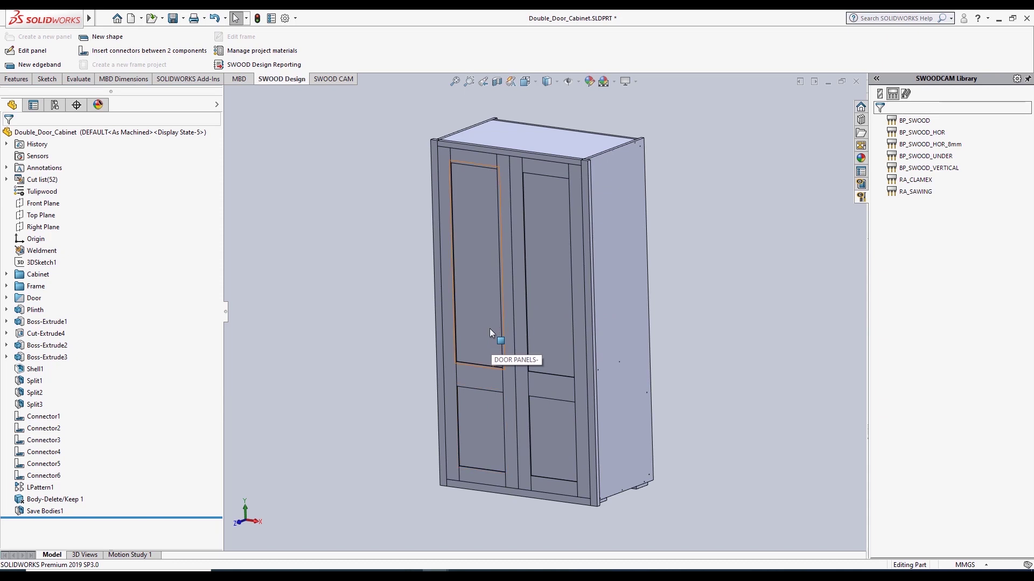
click(616, 309)
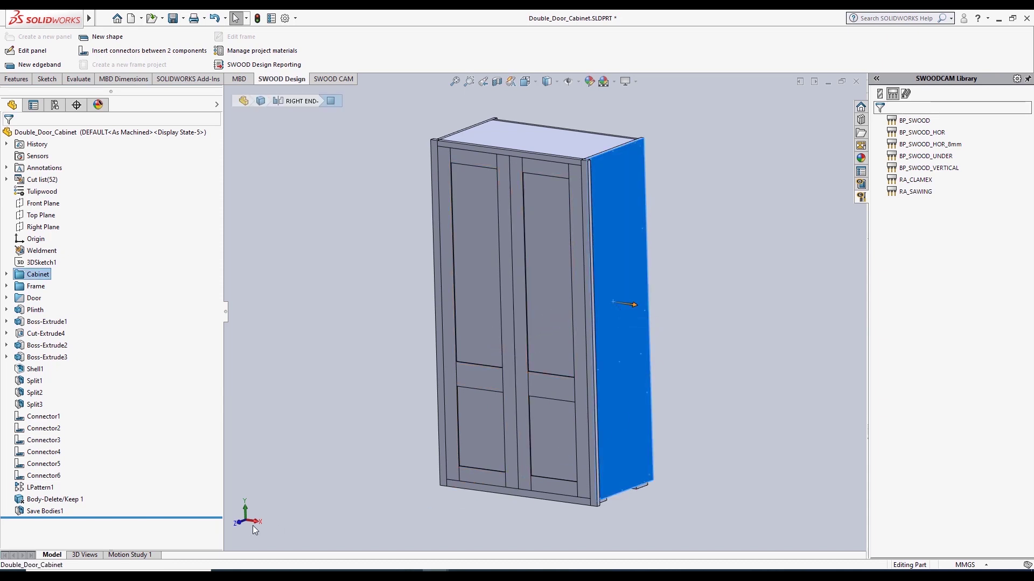
click(673, 419)
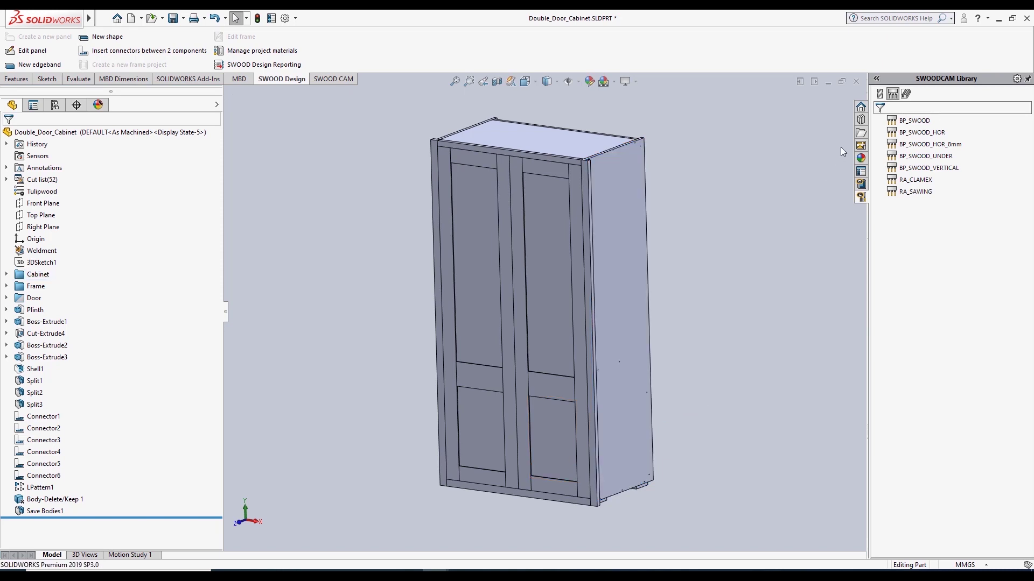
Return to the Panel Macro Example assembly, open its RIGHT HAND END part and display the part's SWOOD CAM operations.
click(826, 83)
double_click(468, 92)
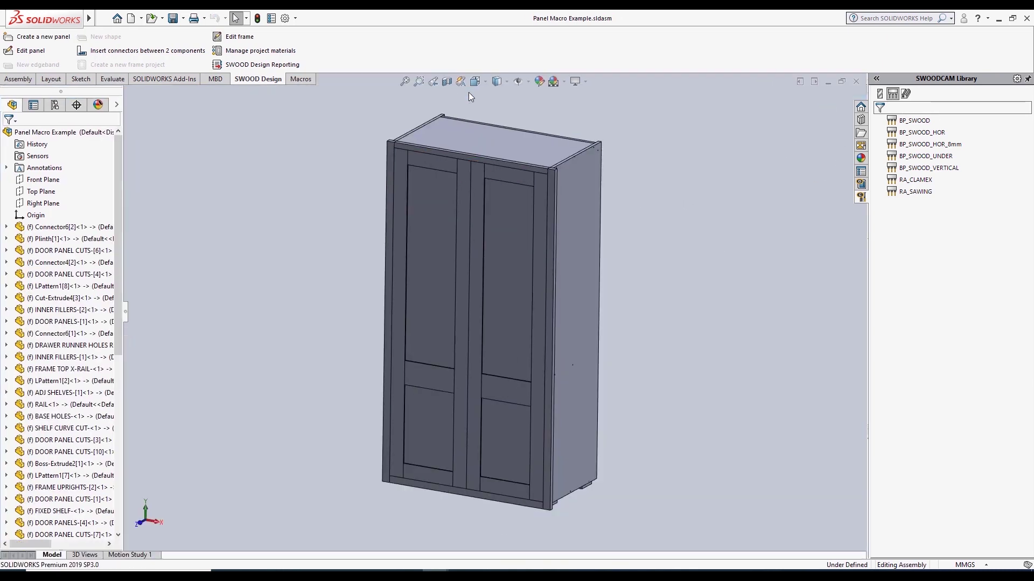
click(586, 178)
click(619, 119)
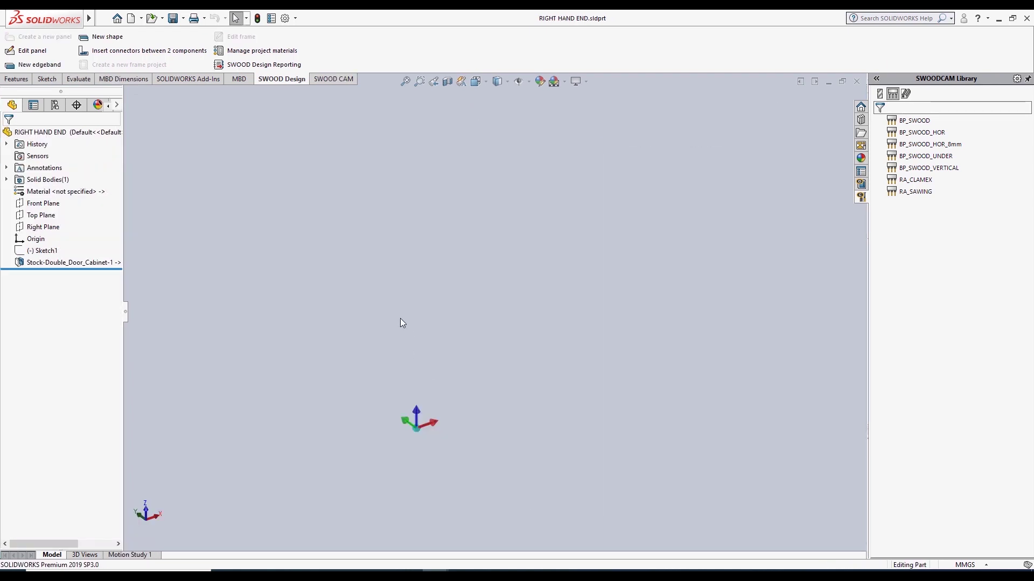
click(116, 105)
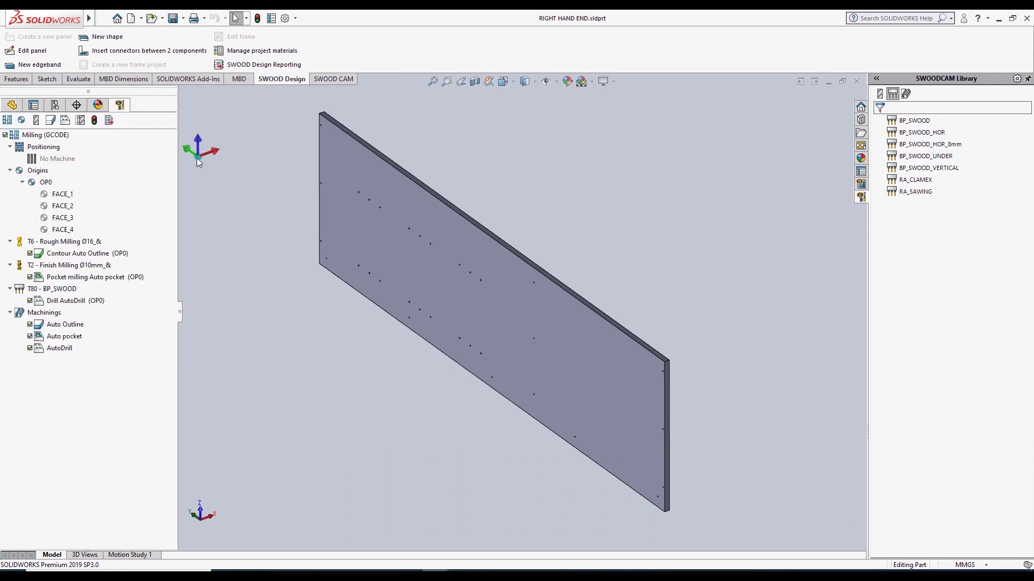
Recalculate the RIGHT HAND END part's SWOOD CAM operations and simulate the Auto Outline contour milling.
click(95, 119)
right_click(87, 255)
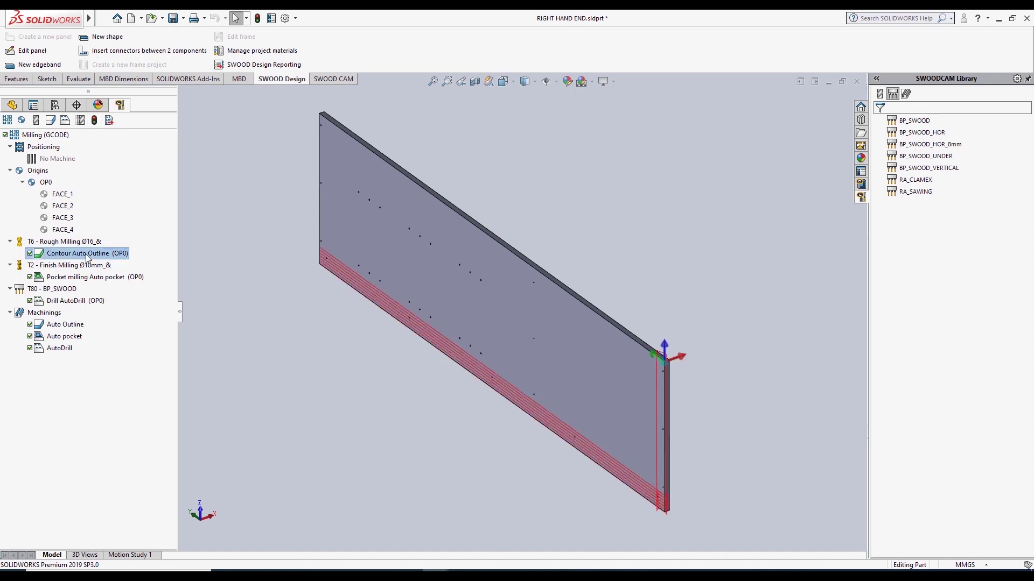
click(114, 276)
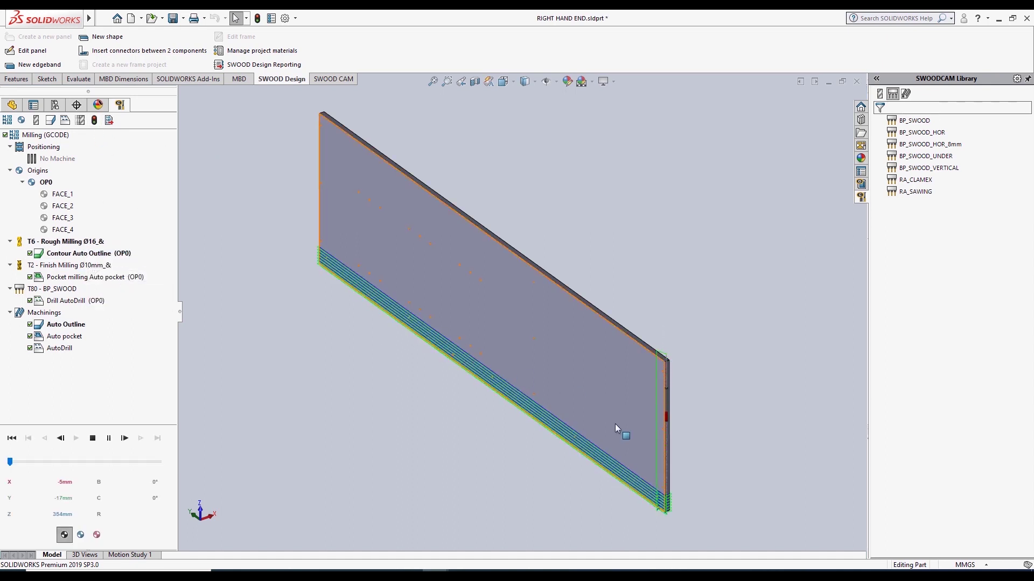
click(94, 438)
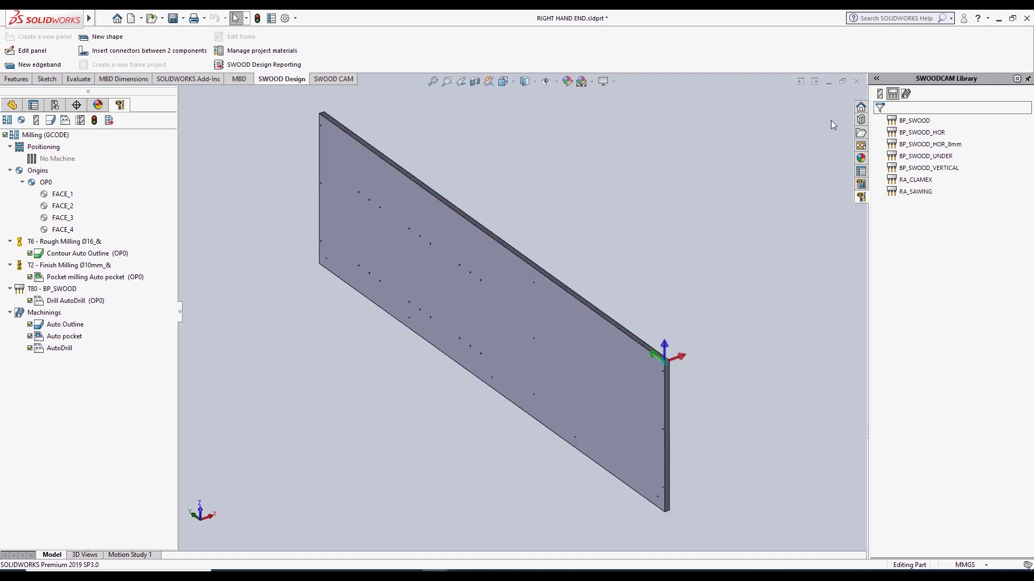
Close the part, saving all modified documents, and run the Panel Orientation V0.3 macro on the Panel Macro Example assembly.
click(856, 81)
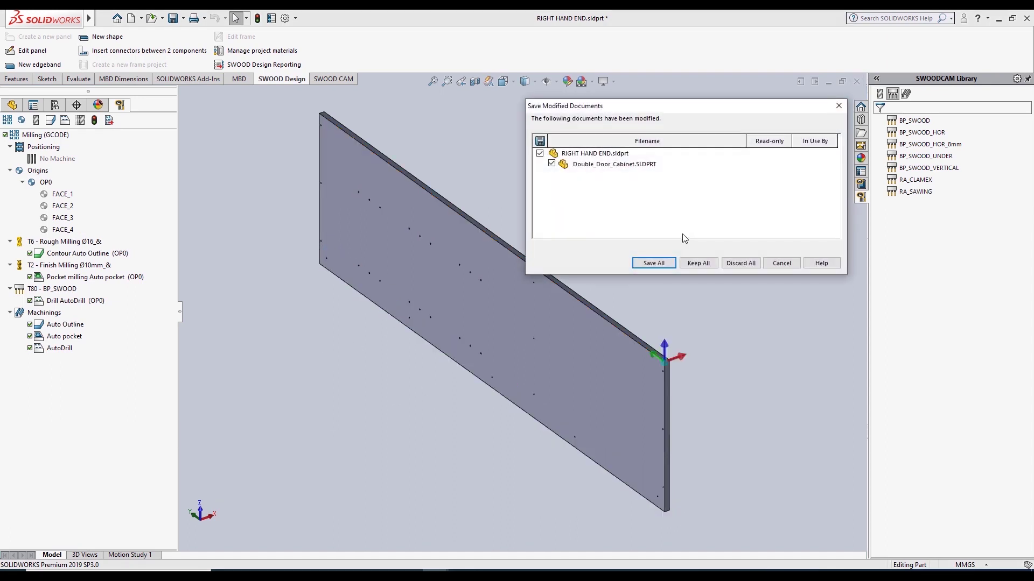
click(669, 263)
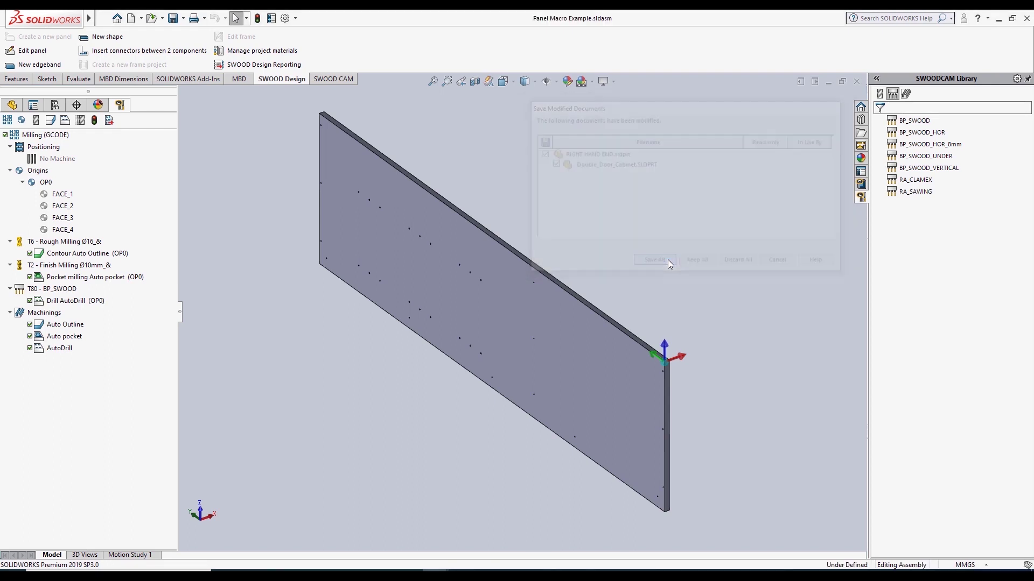
click(300, 81)
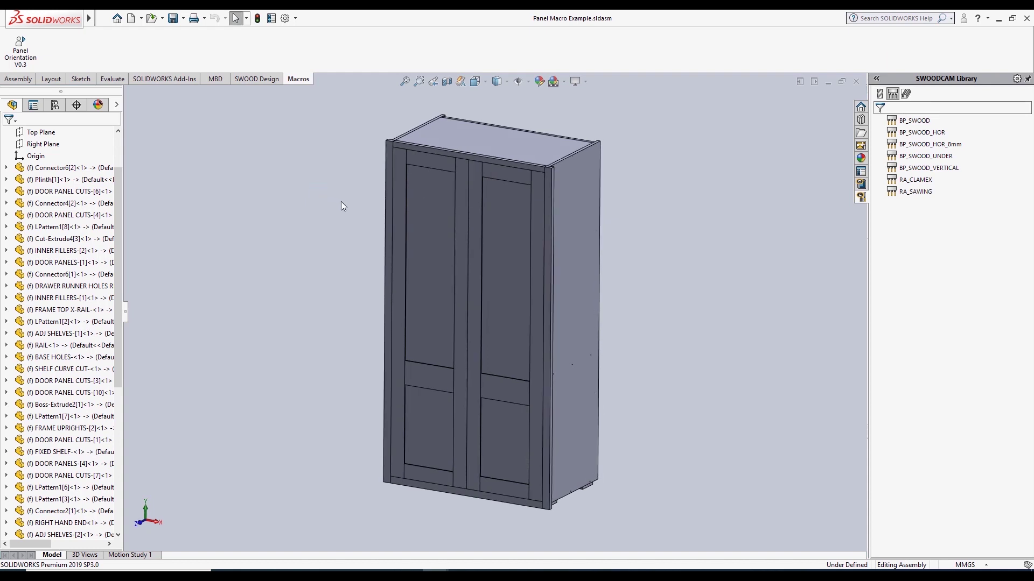
click(25, 65)
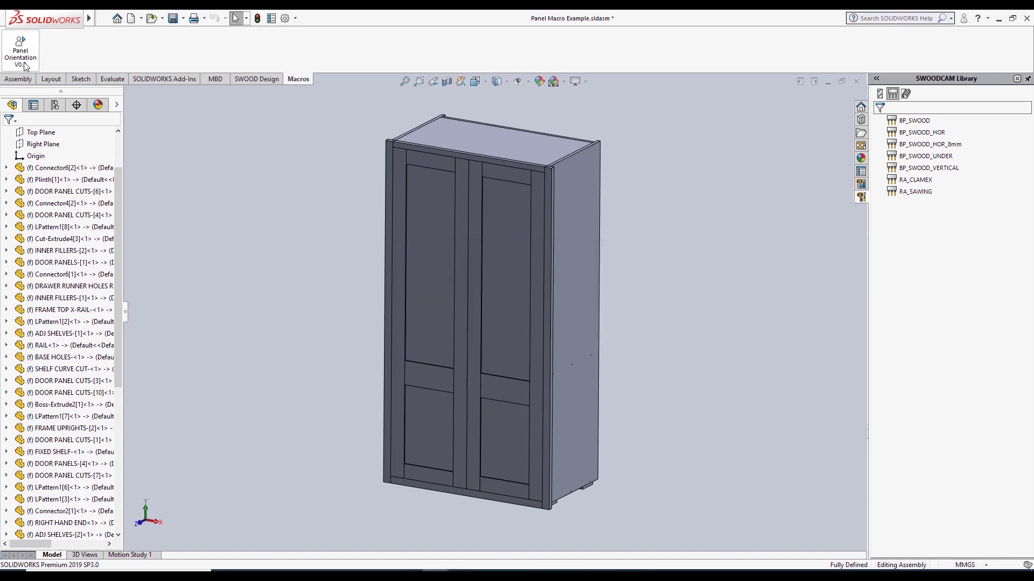
Open the reoriented RIGHT HAND END part from the assembly and recalculate its SWOOD CAM operations.
click(596, 203)
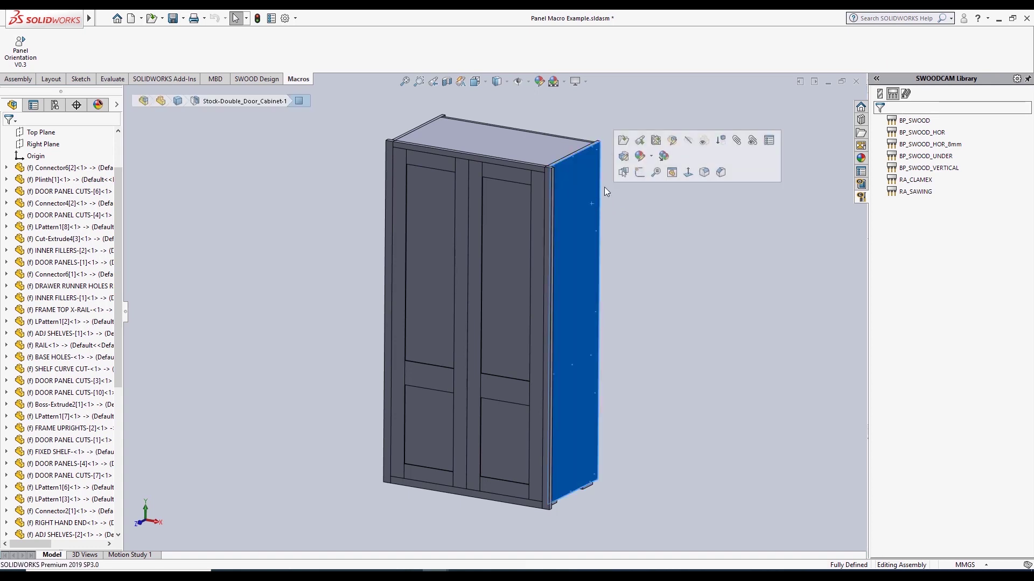
click(623, 140)
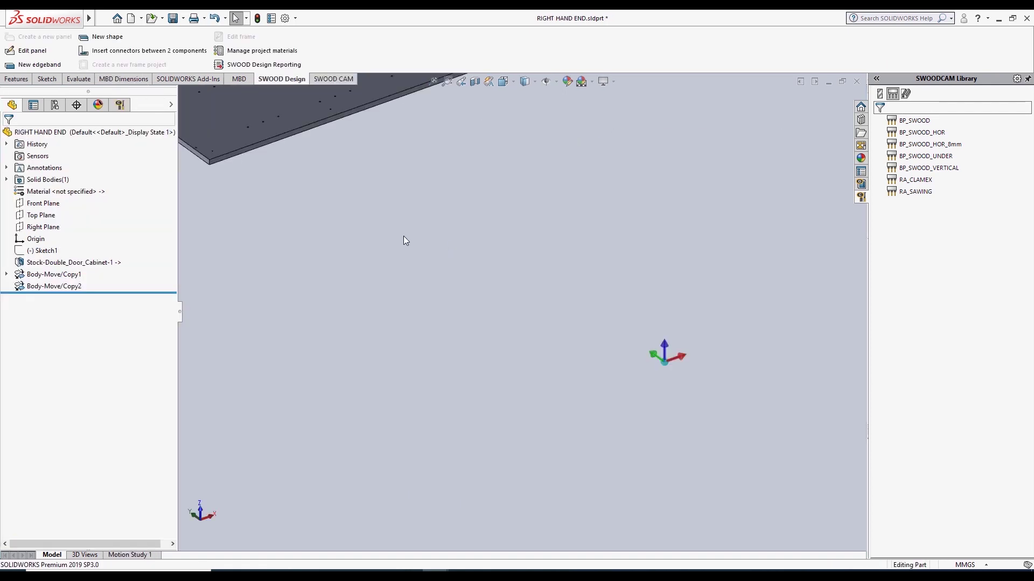
click(120, 105)
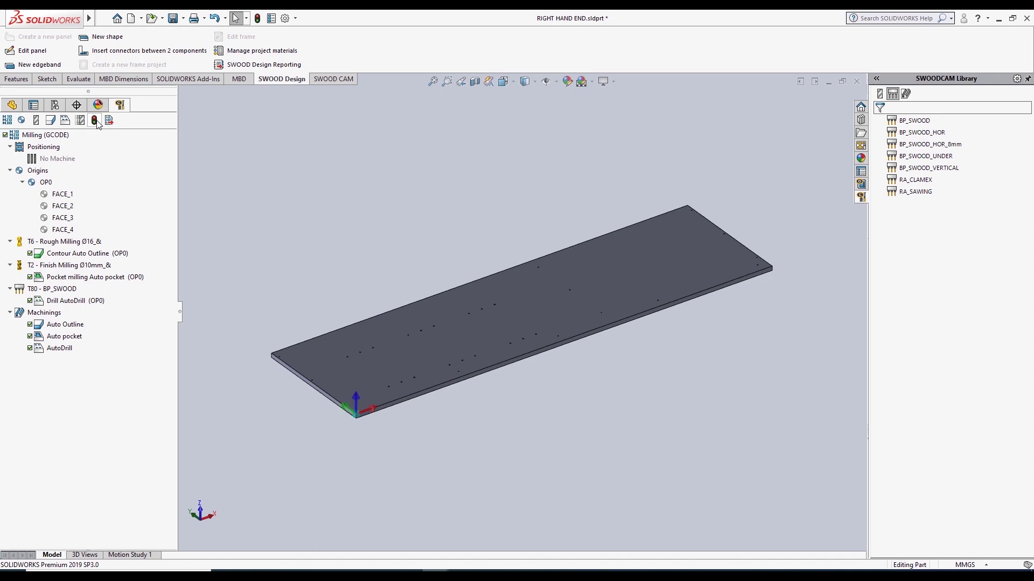
click(97, 123)
Simulate the Auto Outline contour milling and the AutoDrill drilling on the reoriented right end panel.
click(81, 120)
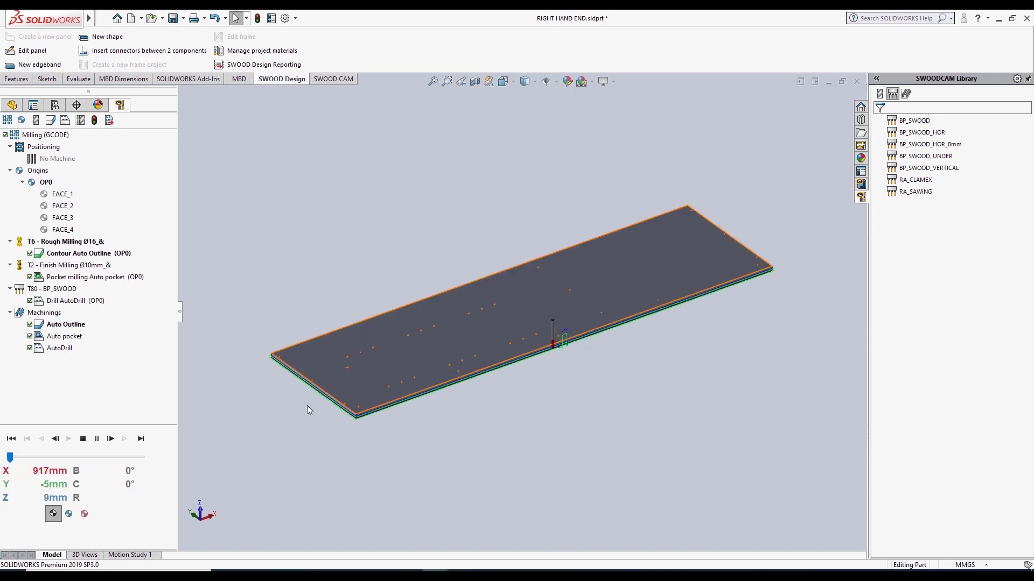
click(67, 279)
right_click(66, 280)
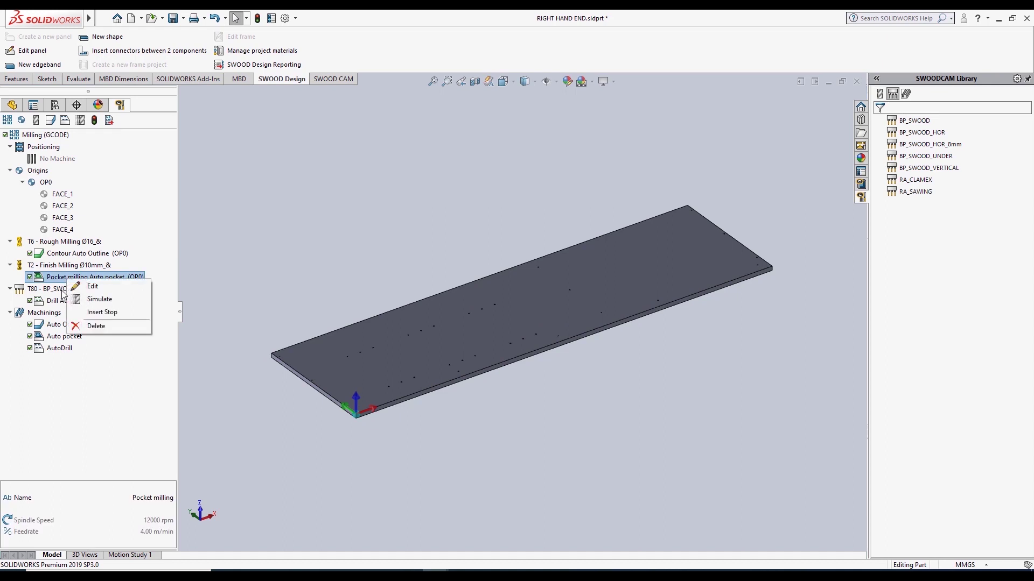
click(60, 303)
right_click(61, 305)
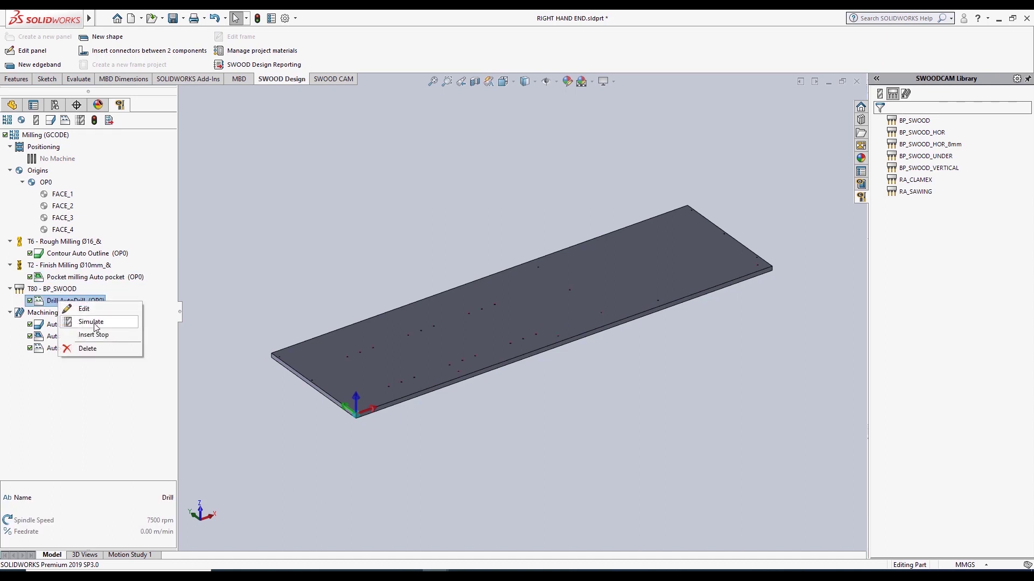
click(90, 322)
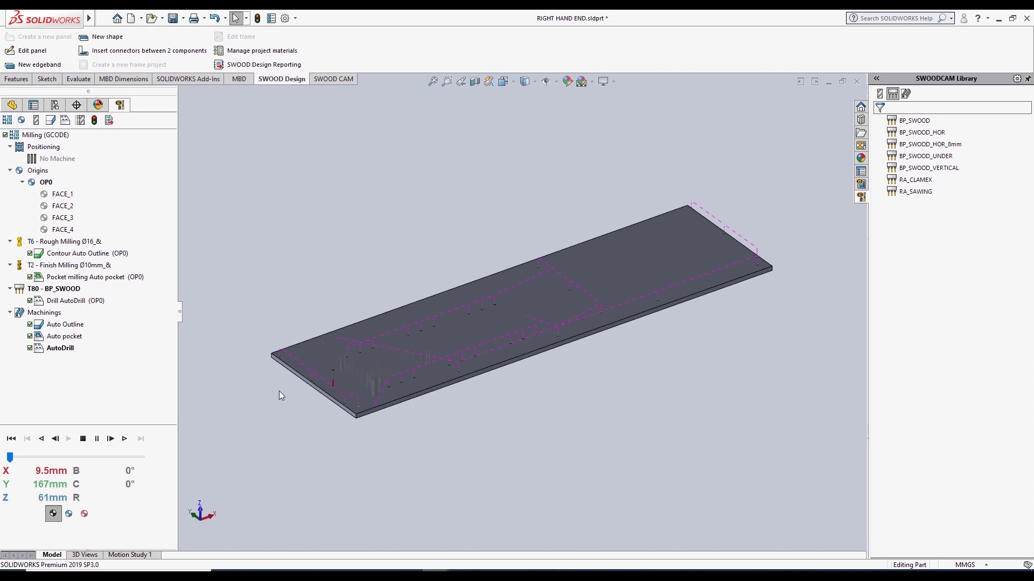
click(84, 440)
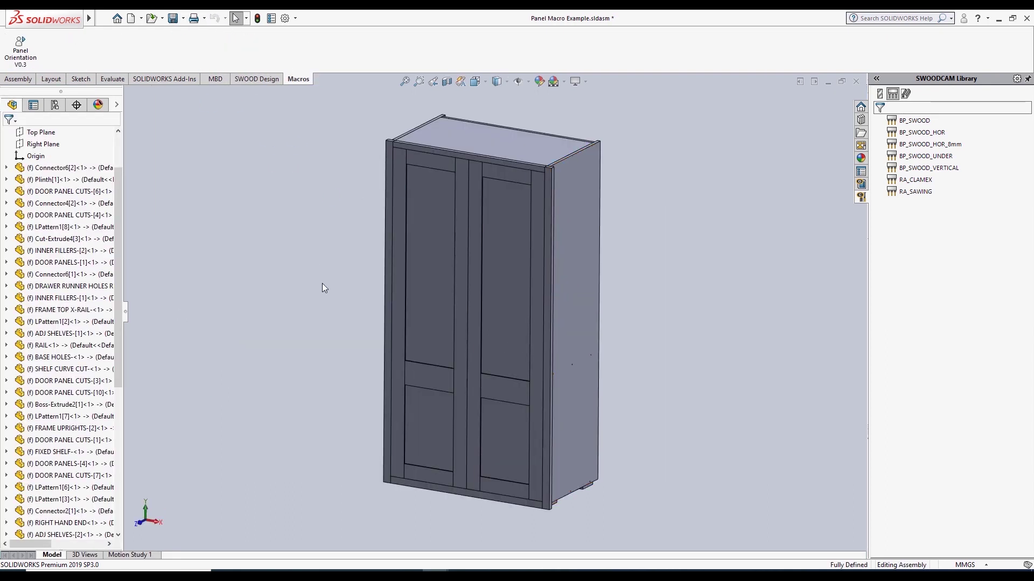
Generate the SWOOD Design report for the Panel Macro Example assembly and open its web report dashboard full screen.
click(260, 81)
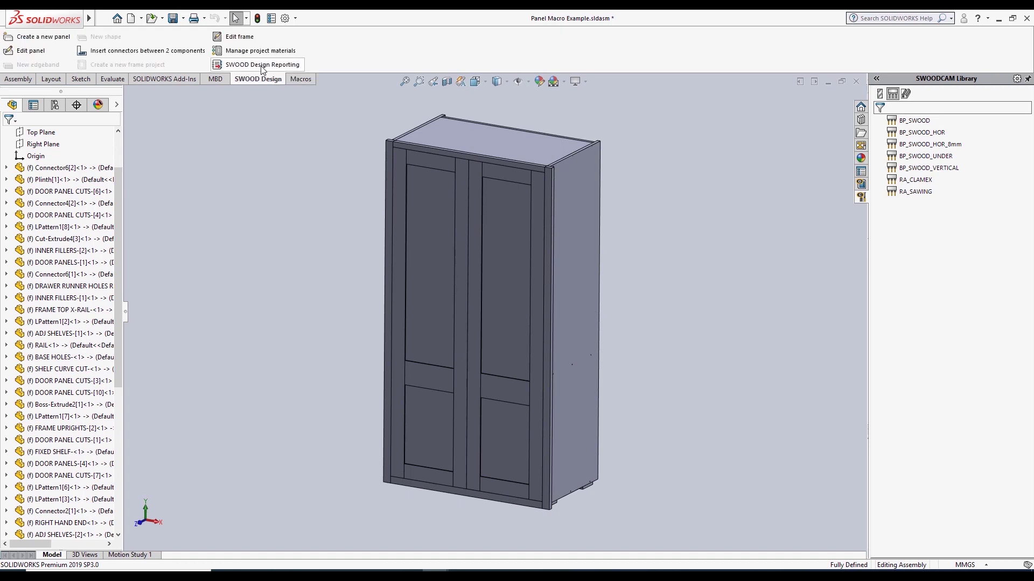
click(262, 65)
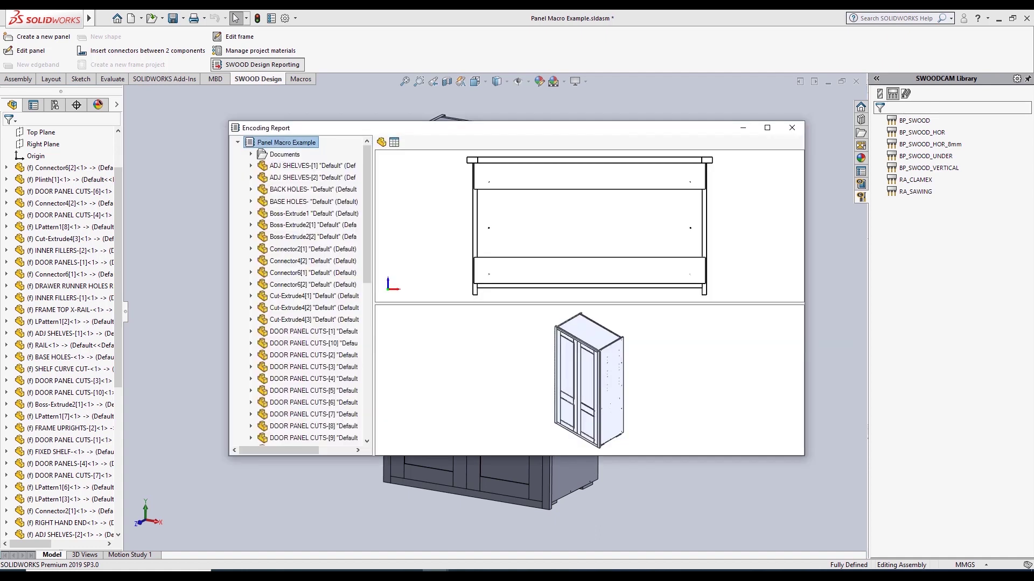
click(251, 154)
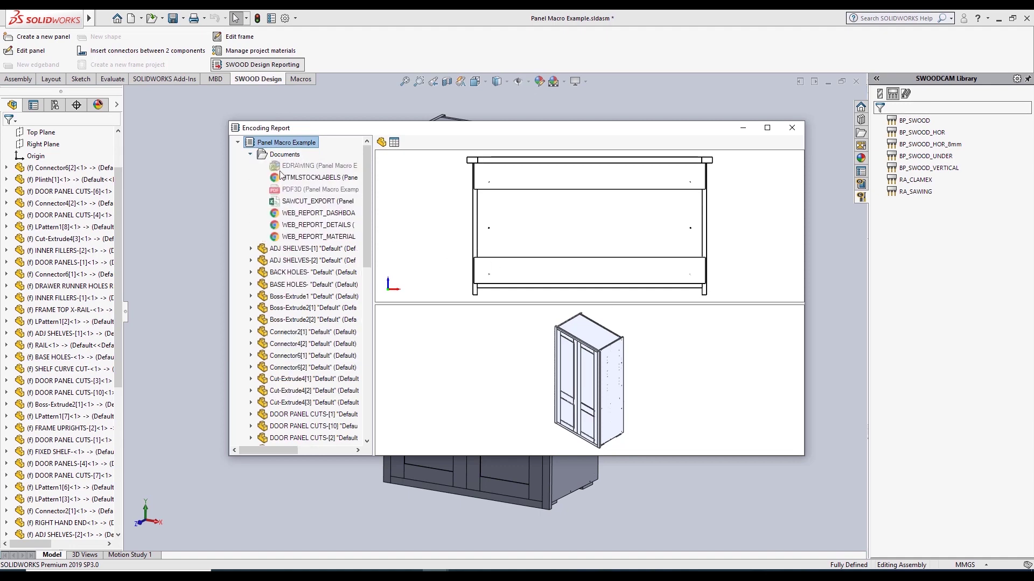
double_click(306, 214)
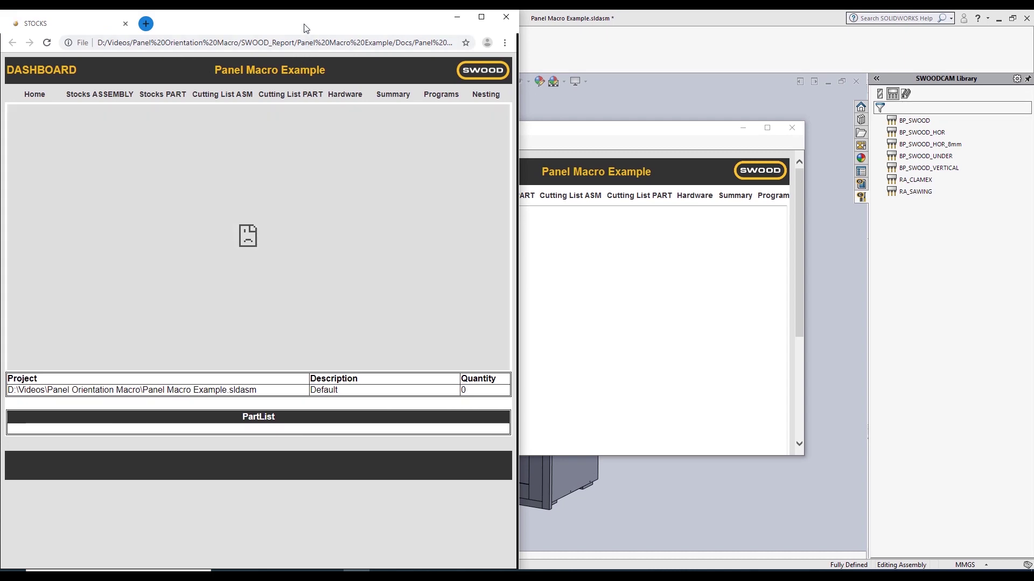
double_click(306, 28)
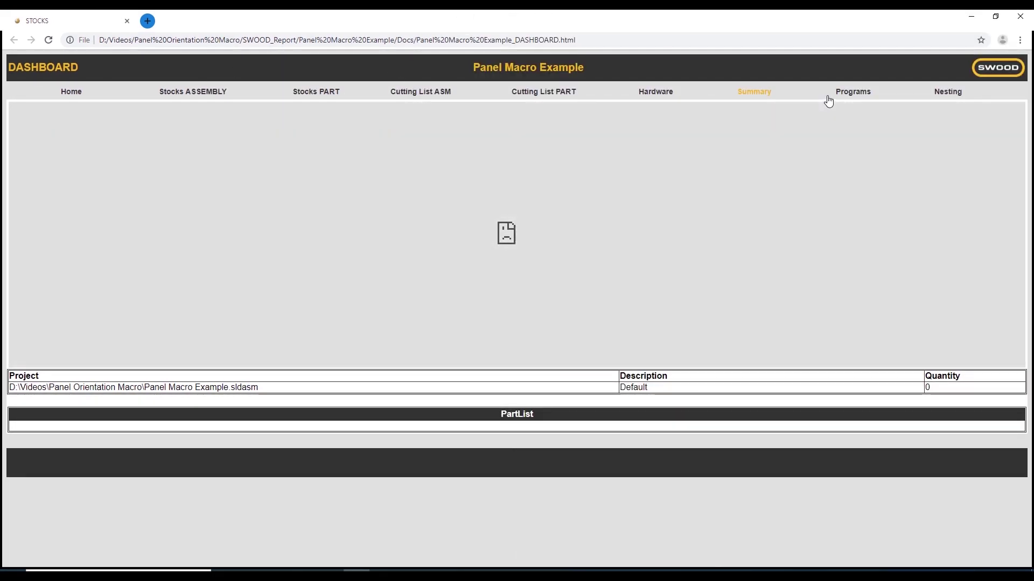
From the dashboard's Programs link, examine the milling ISO files in the Programs folder, then close the report.
click(845, 96)
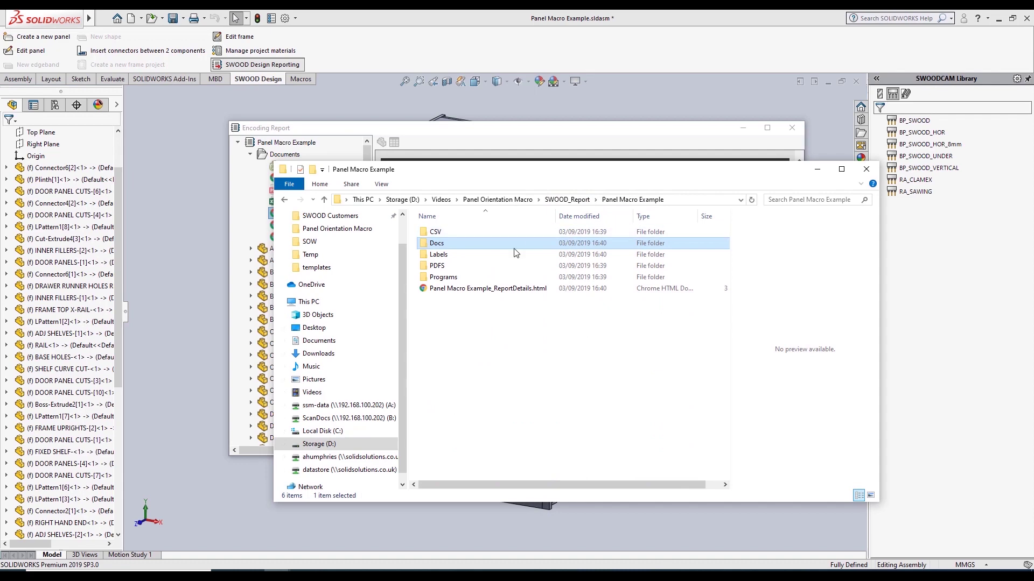
double_click(517, 276)
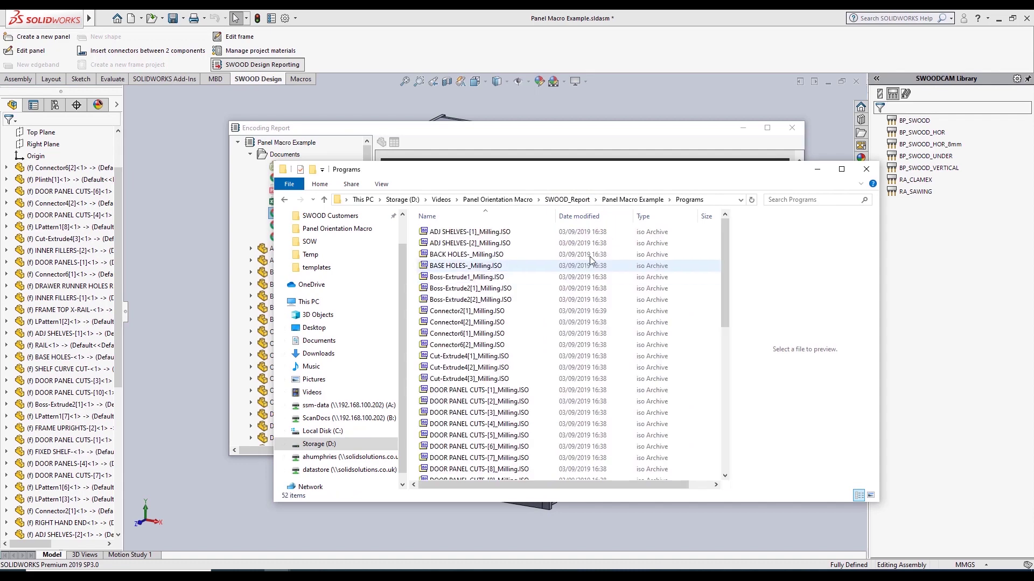
drag(723, 230, 734, 377)
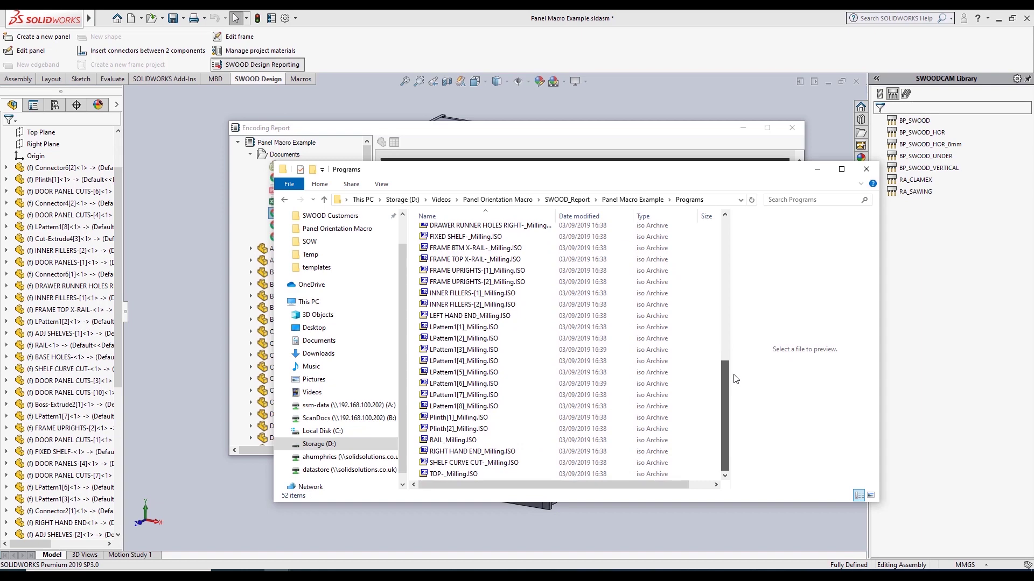
click(865, 170)
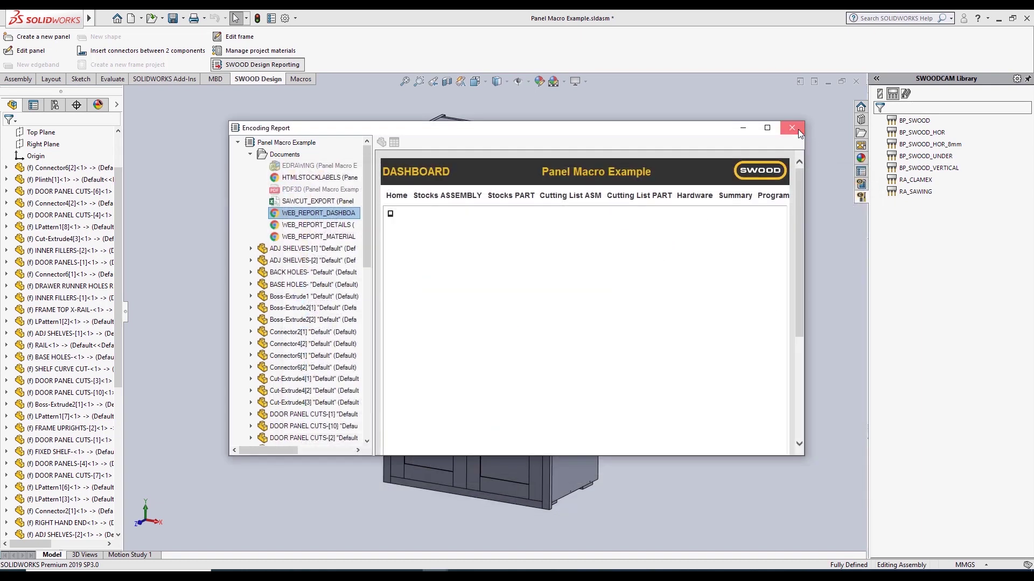
click(798, 129)
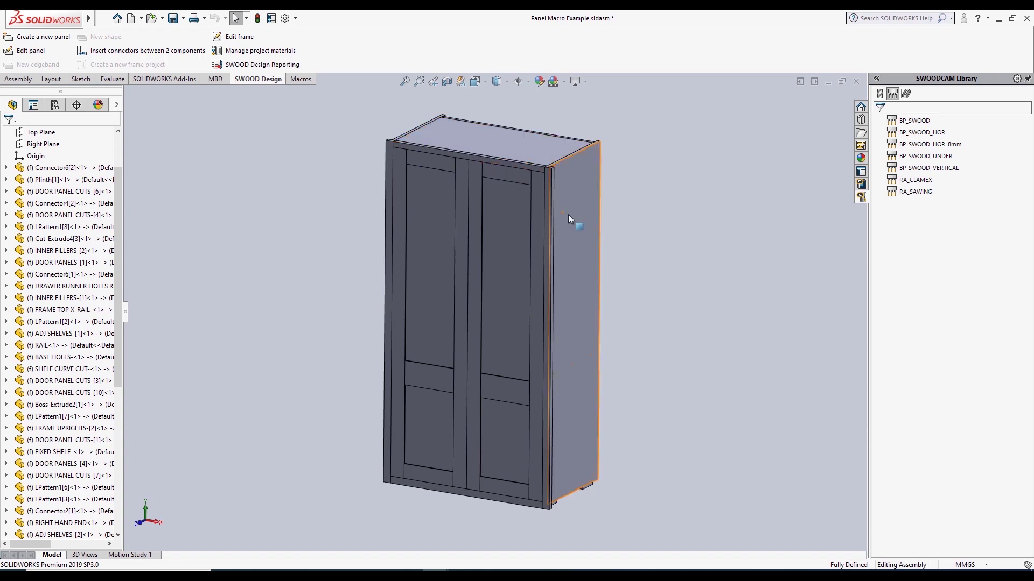
Assign the custom WOOD material to all components of the cabinet assembly.
key(ctrl+a)
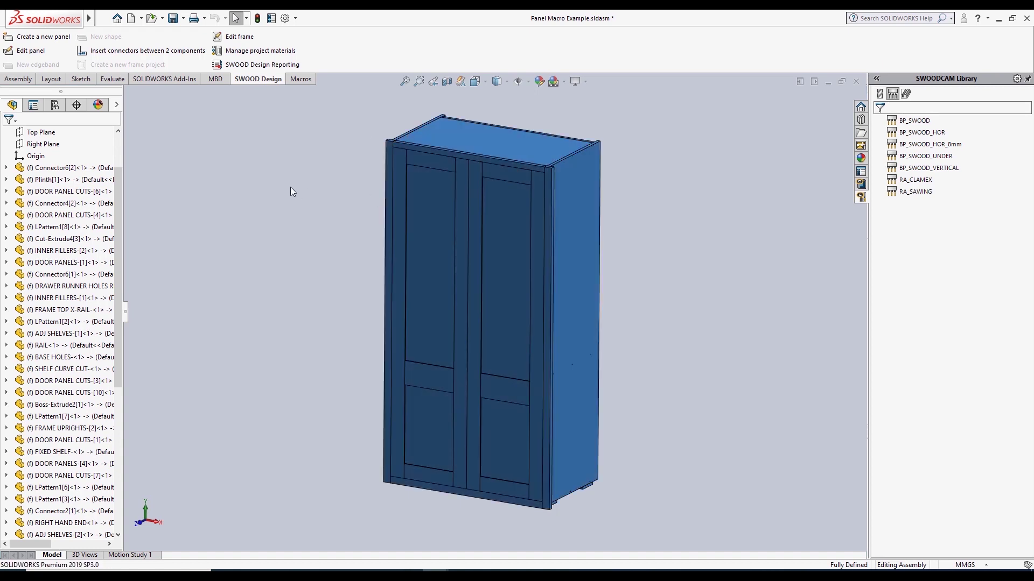
right_click(285, 187)
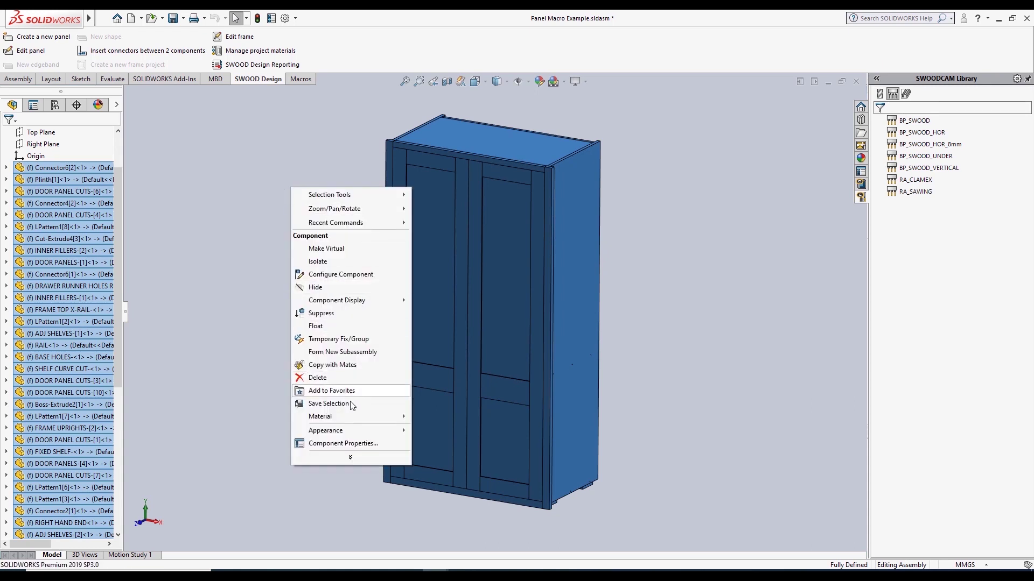
mouse_move(352, 419)
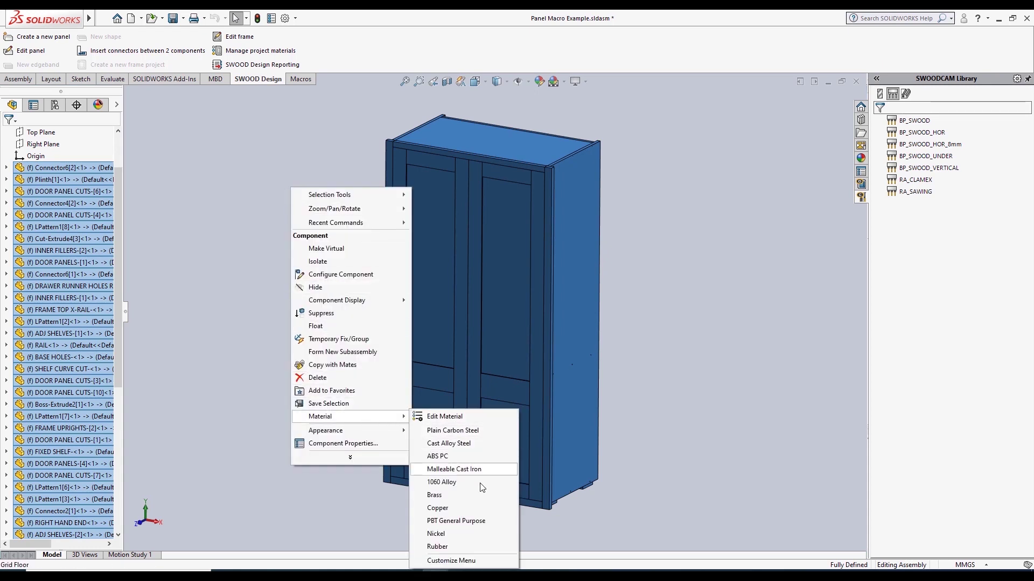
click(460, 417)
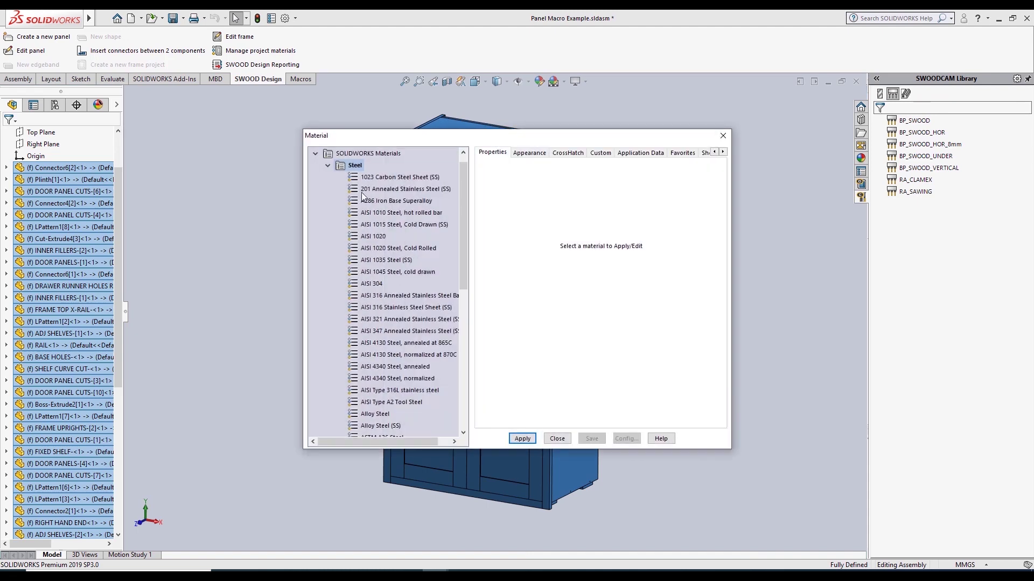
click(319, 156)
click(321, 189)
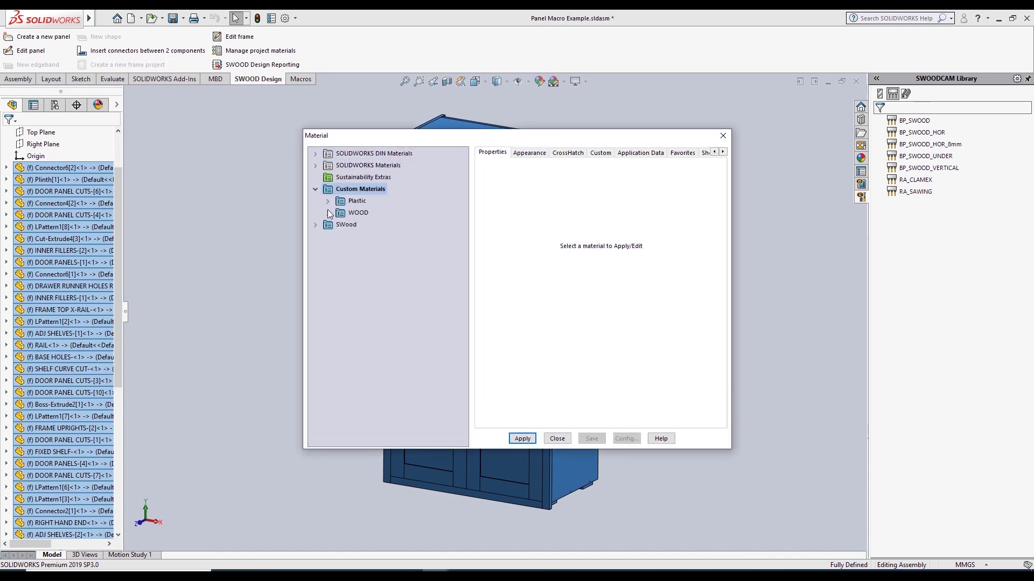
click(327, 212)
click(359, 225)
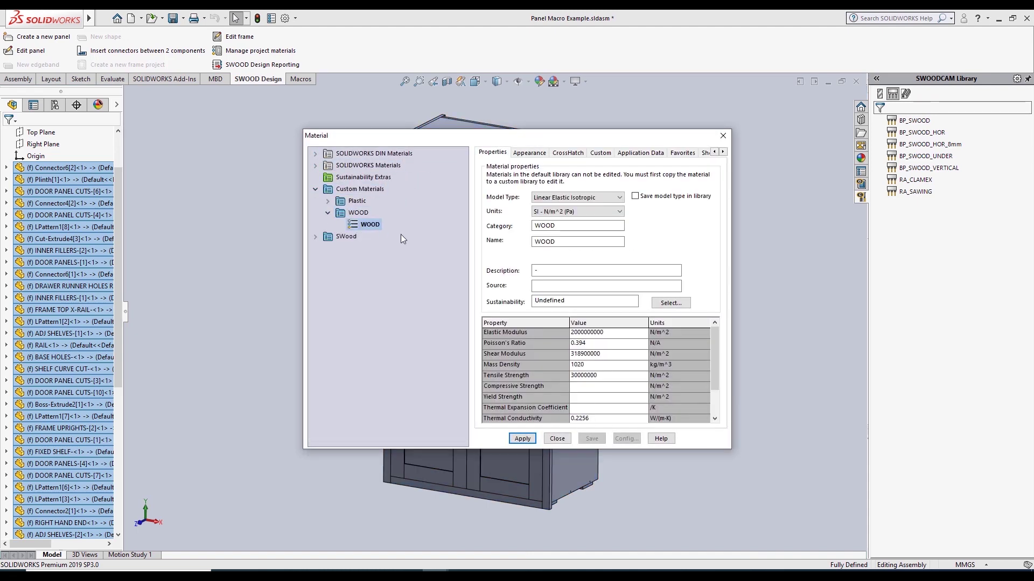
click(530, 439)
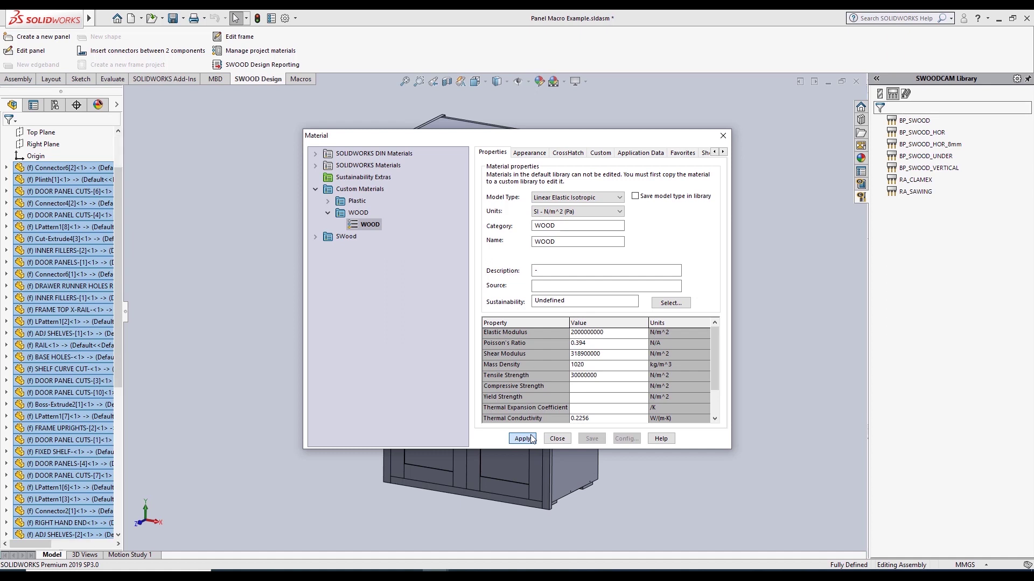